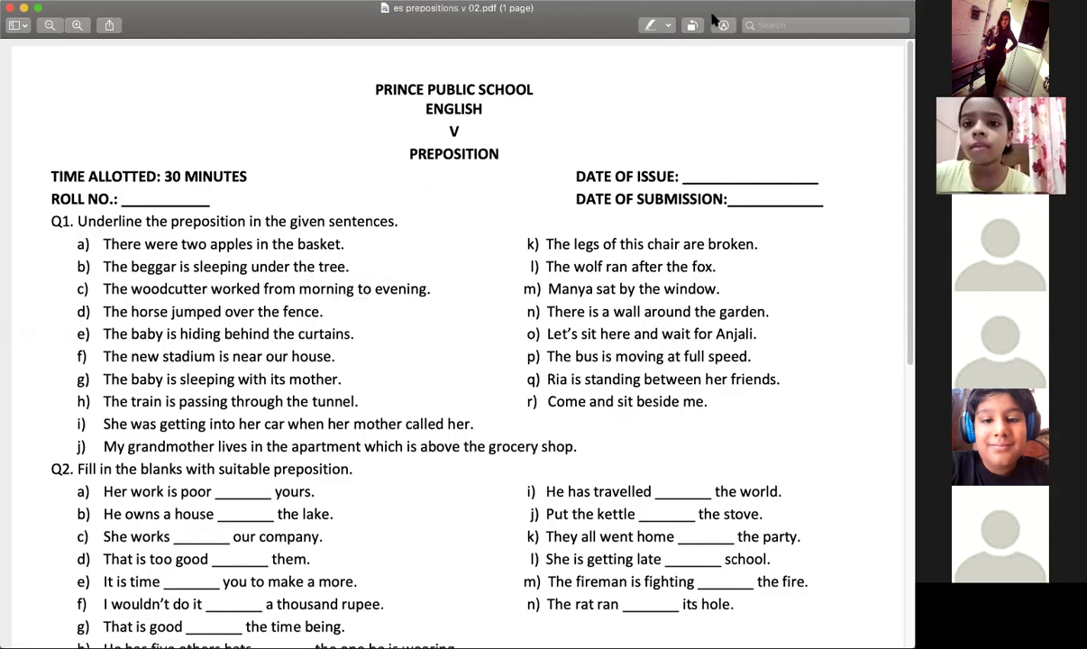
Turn on highlighting and mark in, under, from and over in Q1 sentences a–d.
left_click(650, 24)
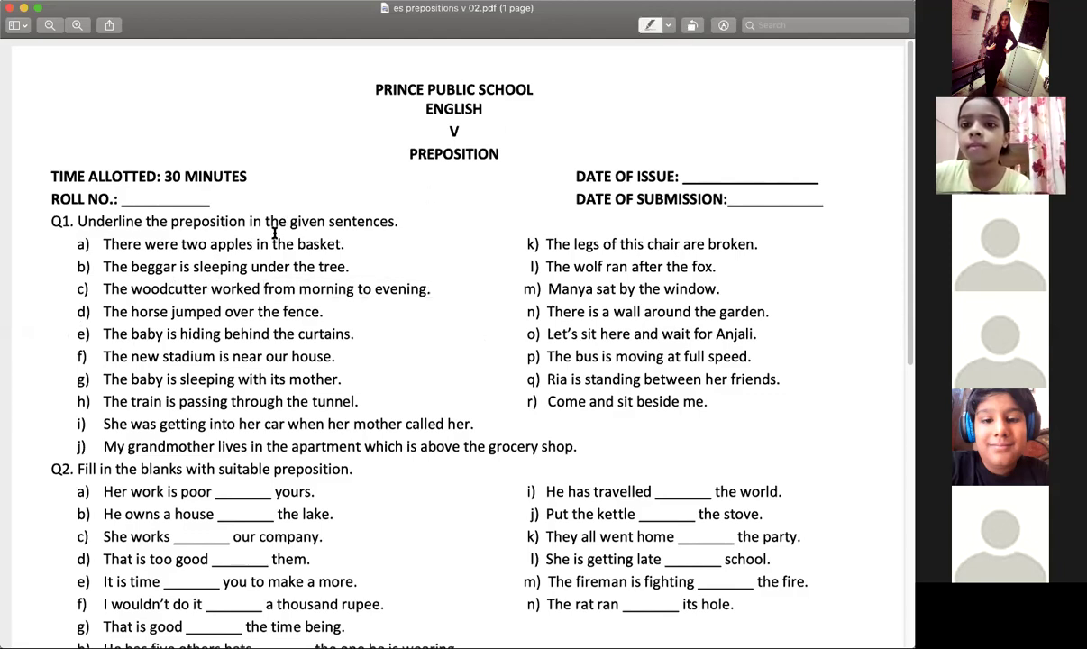
left_click_drag(271, 242, 256, 241)
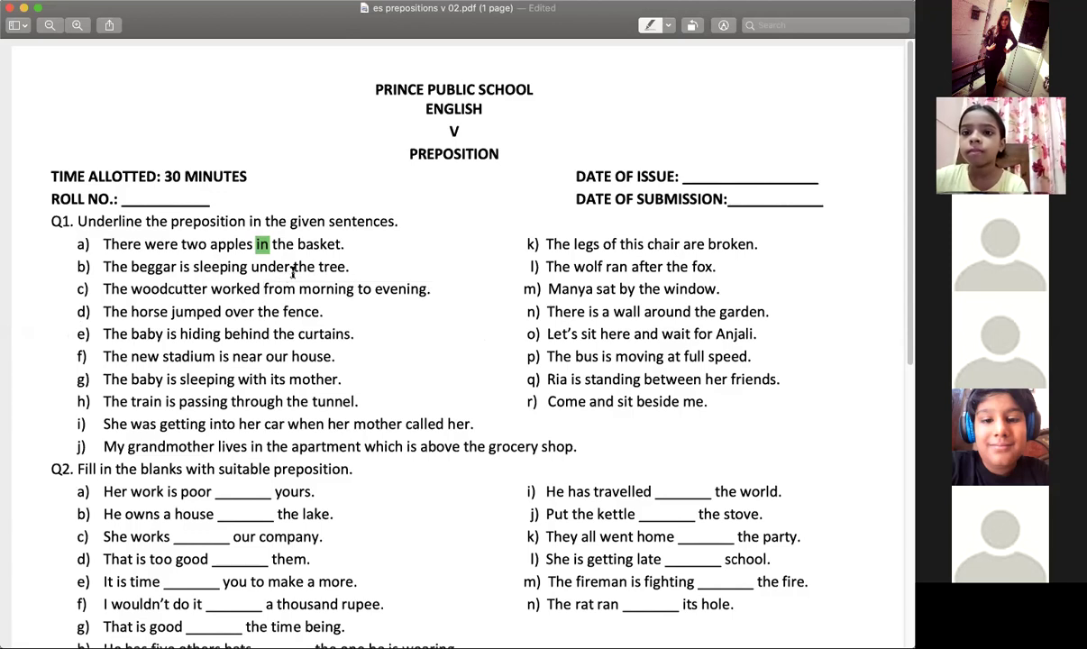
left_click_drag(288, 267, 251, 267)
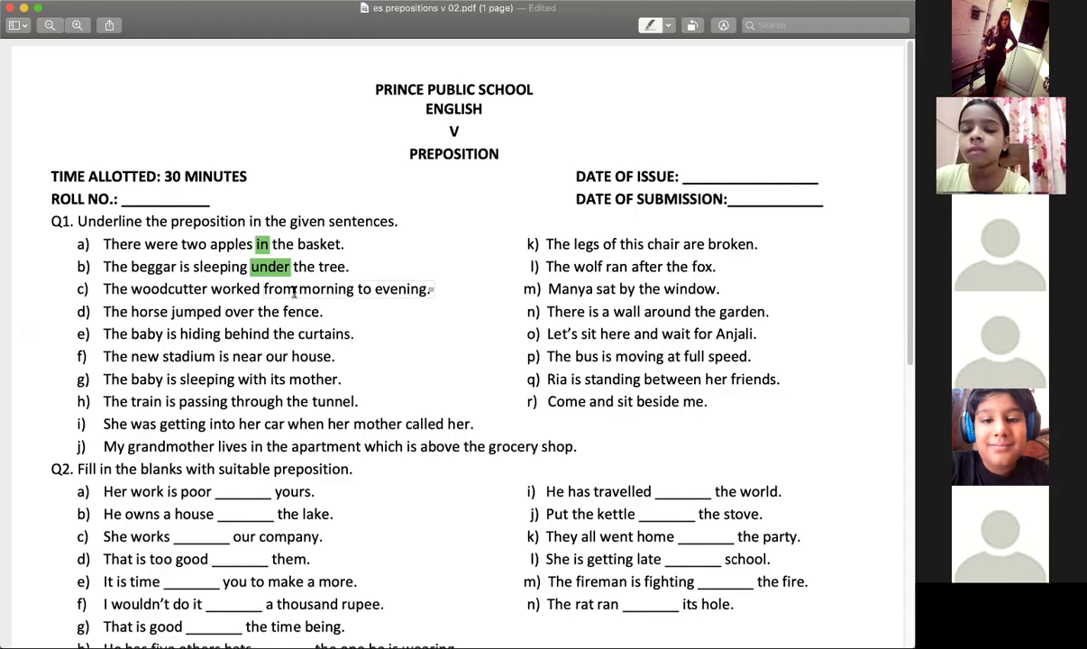
left_click_drag(431, 289, 262, 289)
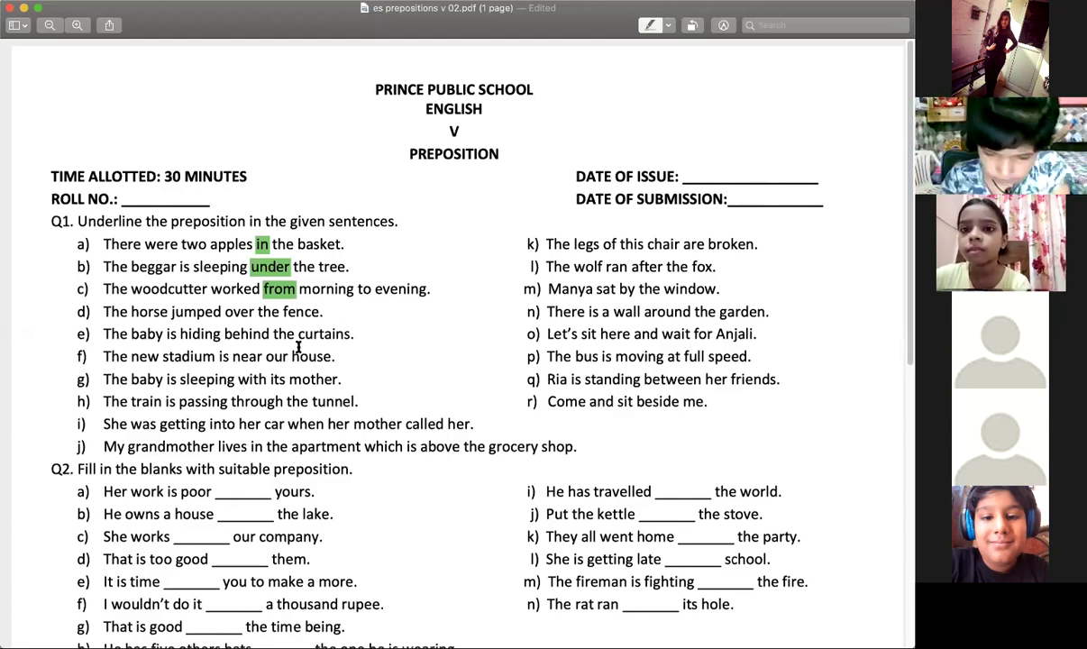
double_click(245, 313)
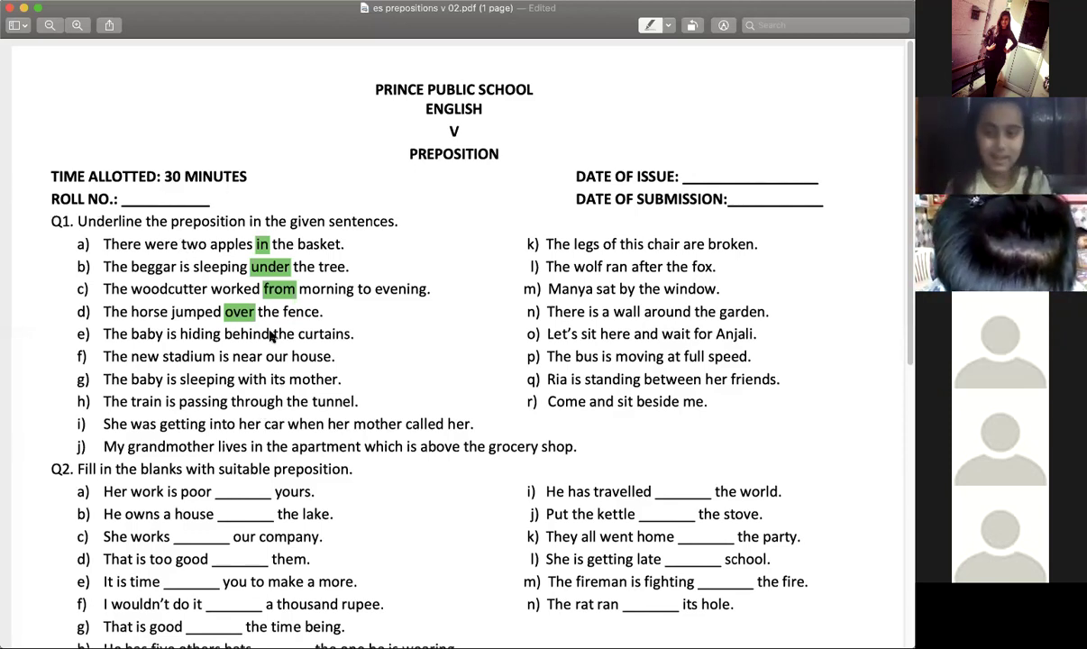
Highlight behind, near, with and through in Q1 sentences e to h.
left_click_drag(269, 334, 224, 334)
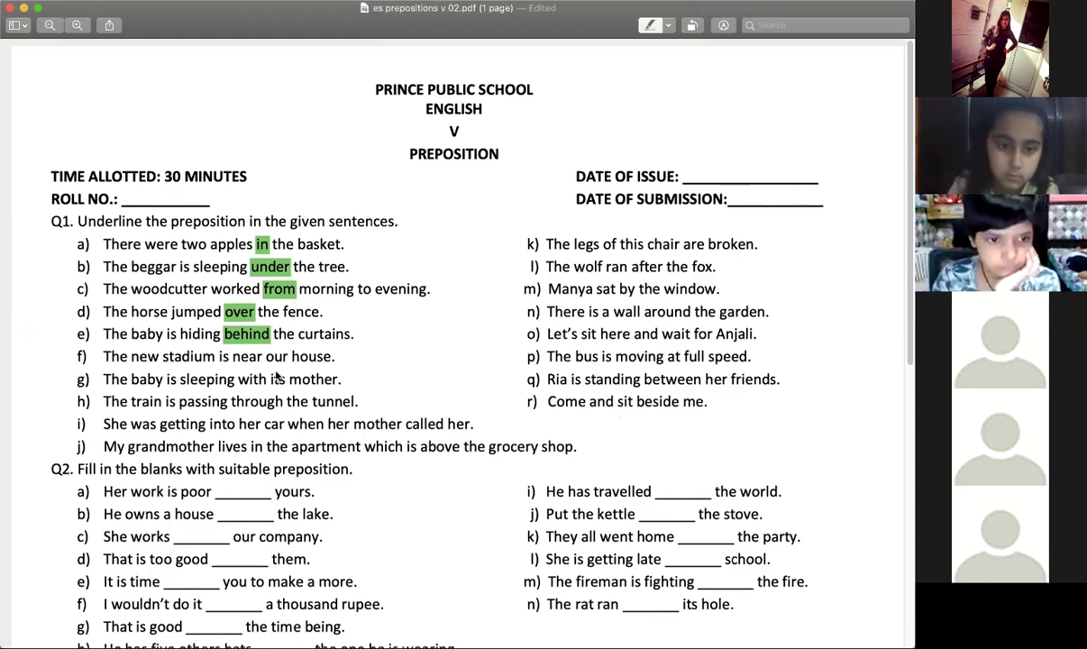
double_click(237, 356)
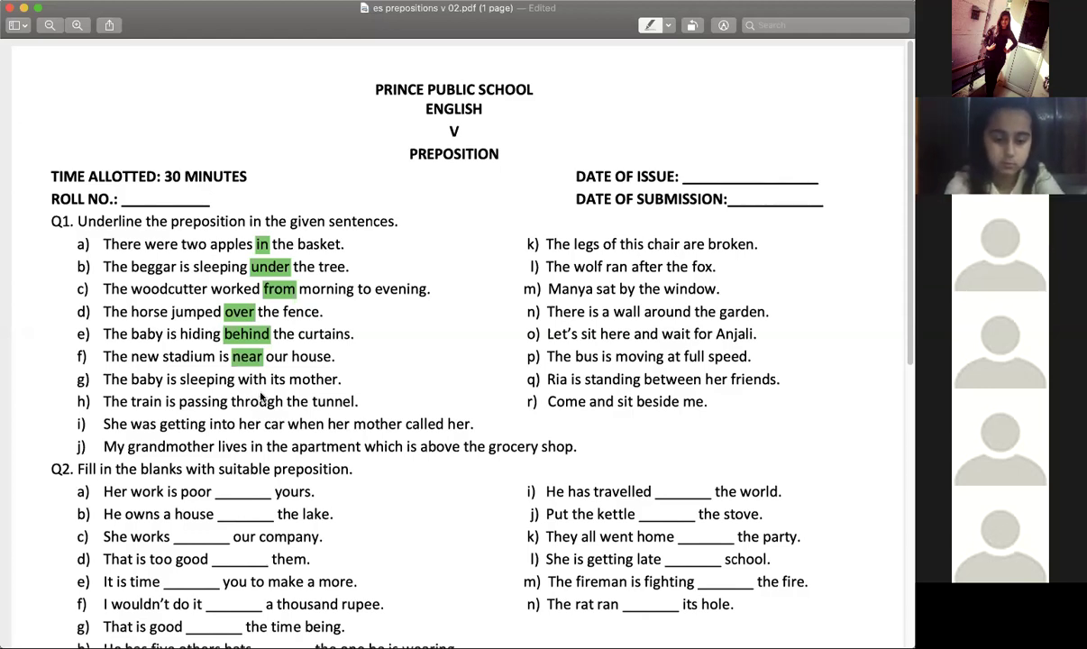
left_click_drag(268, 379, 237, 379)
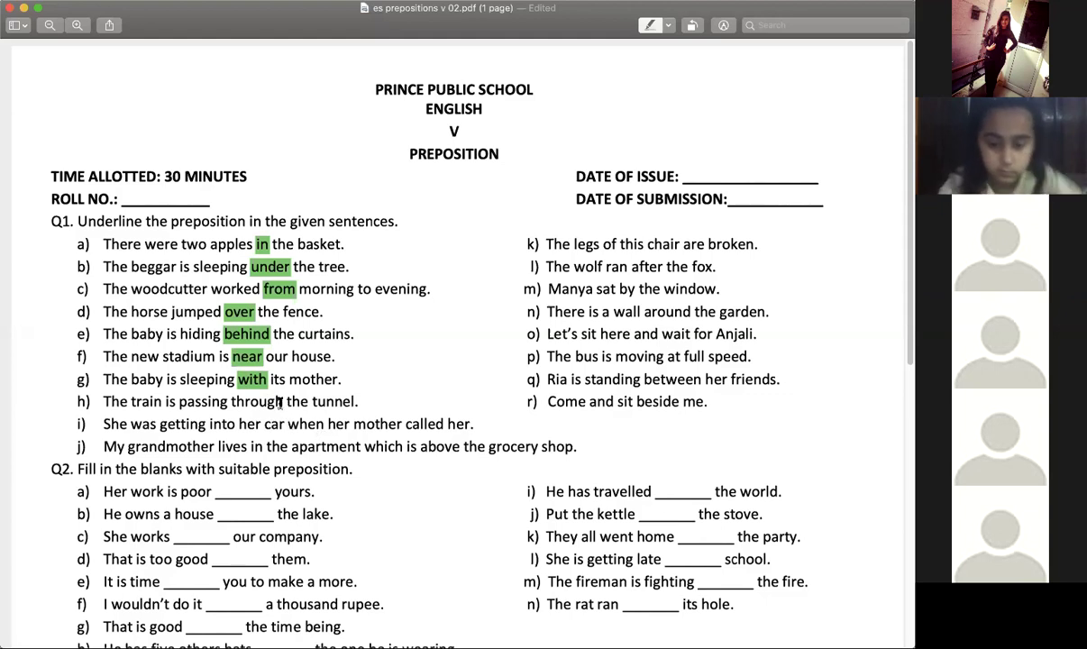
left_click_drag(283, 402, 230, 402)
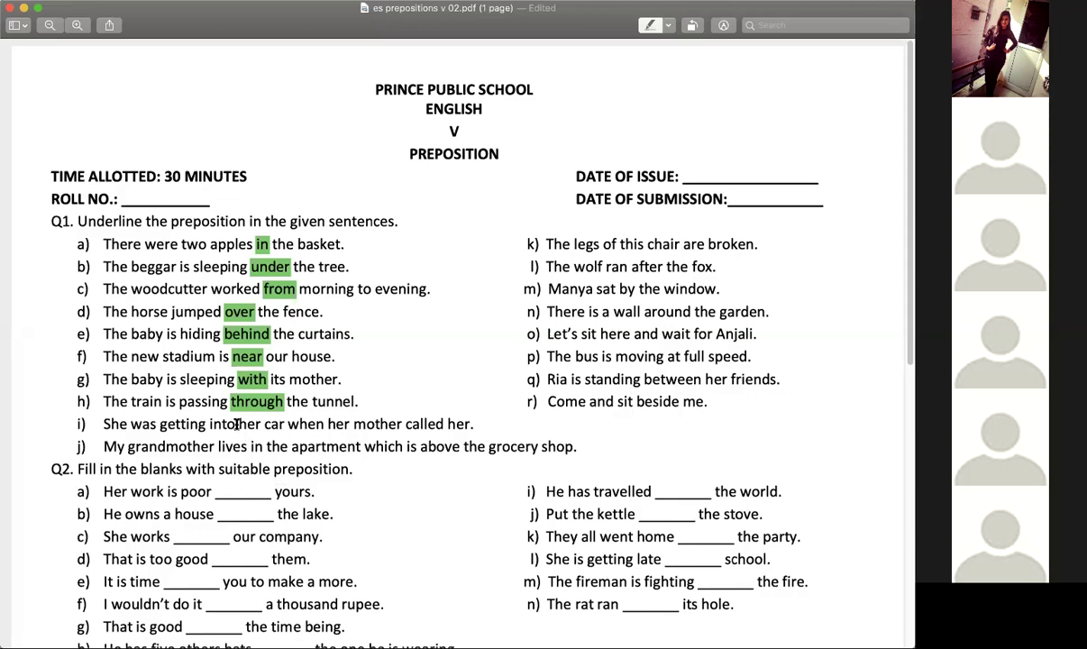
Highlight into, of and after in Q1 sentences i, k and l.
left_click_drag(236, 425, 208, 425)
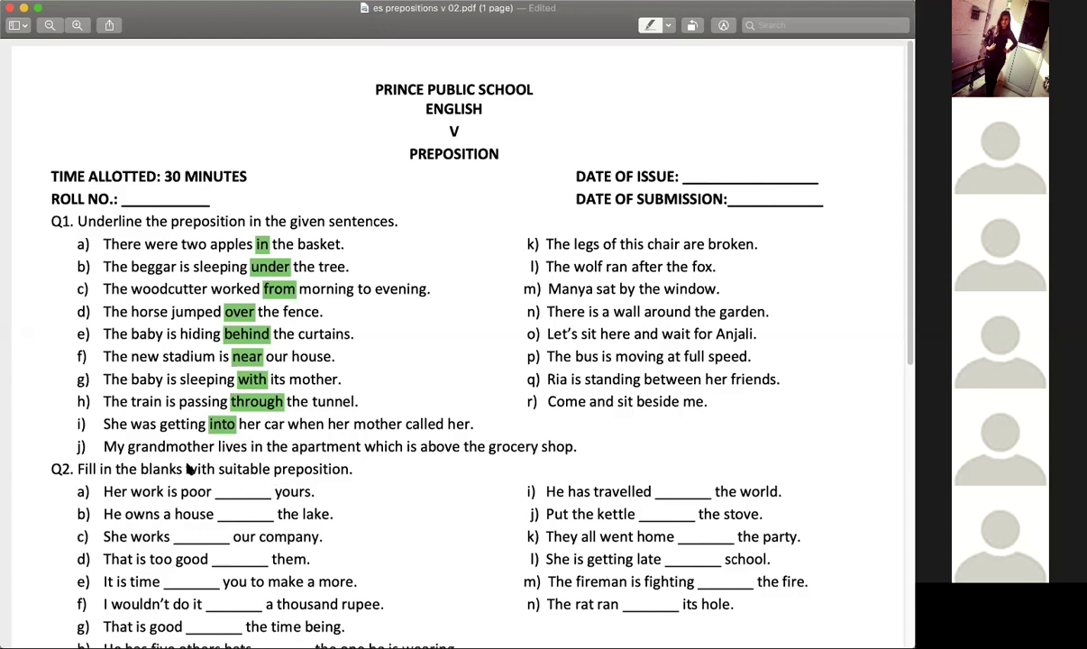
double_click(610, 243)
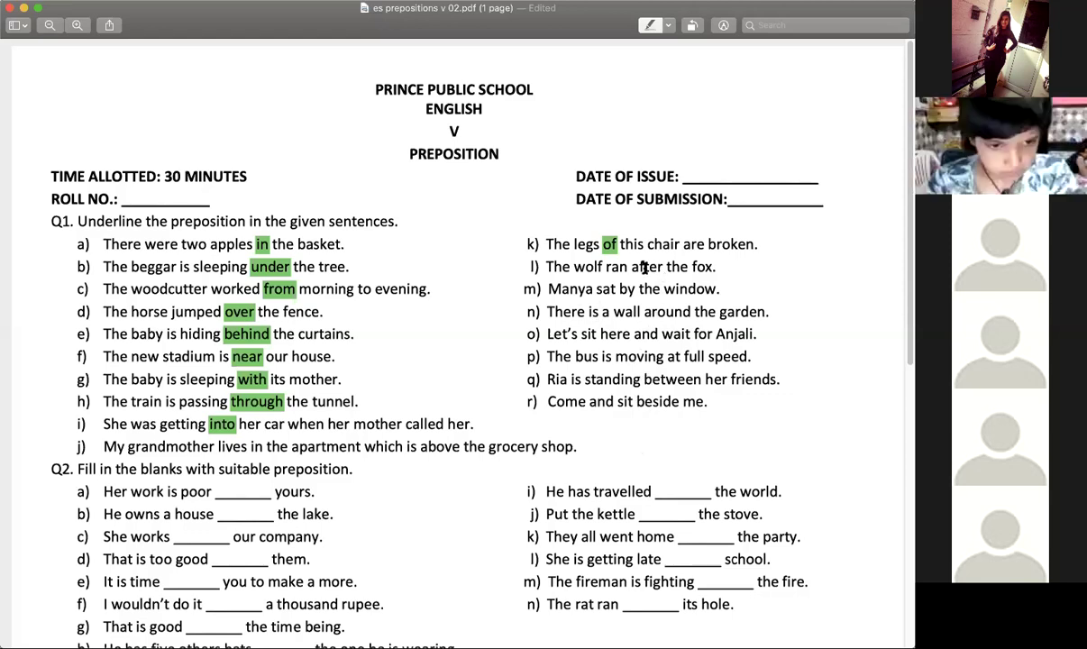
left_click_drag(661, 268, 630, 267)
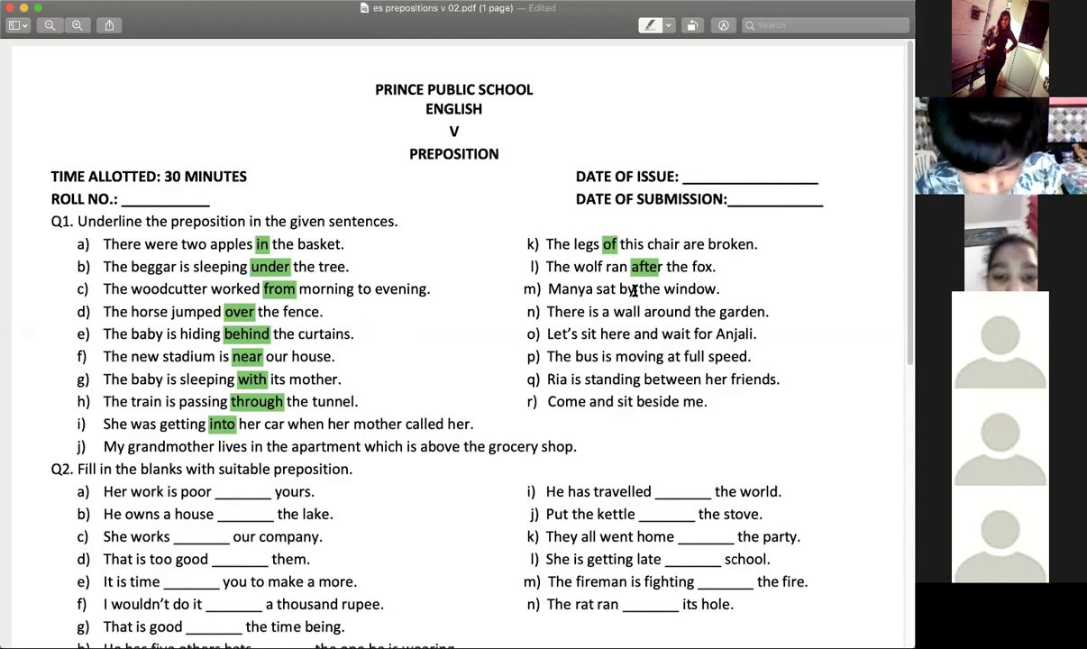
Highlight by, around and for in Q1 sentences m, n and o.
left_click_drag(636, 290, 620, 288)
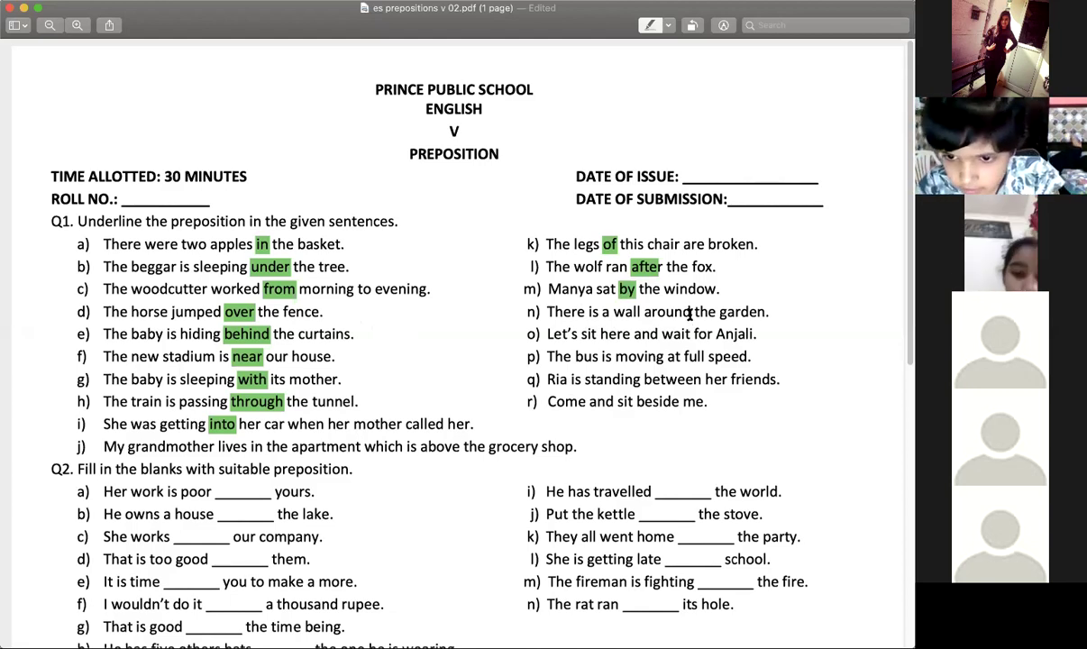
left_click_drag(691, 313, 645, 313)
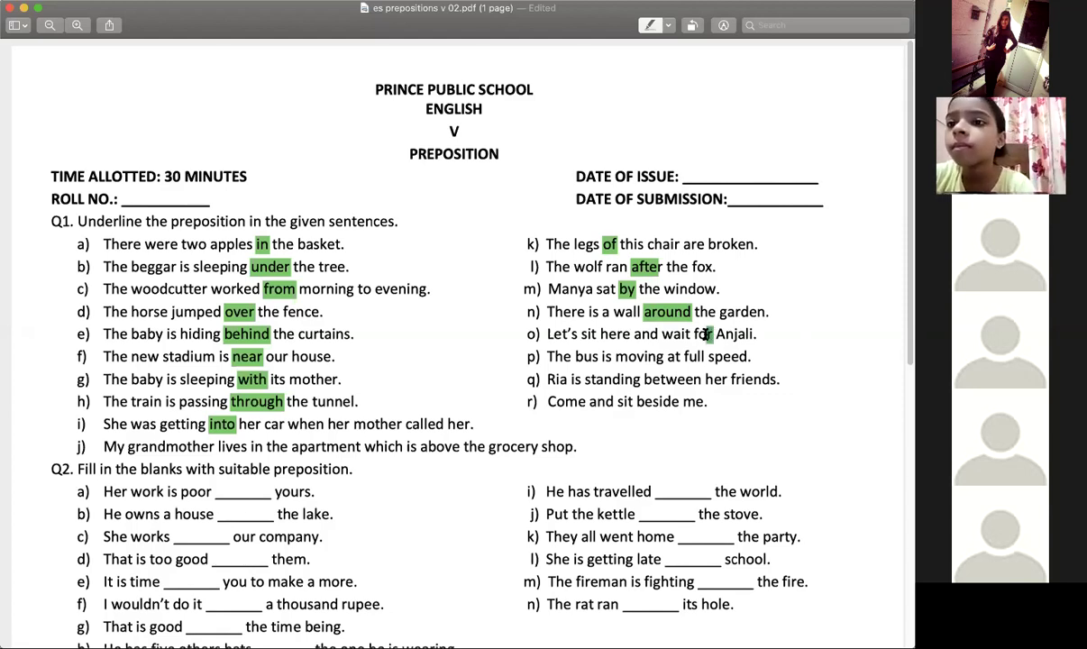
left_click_drag(712, 333, 700, 335)
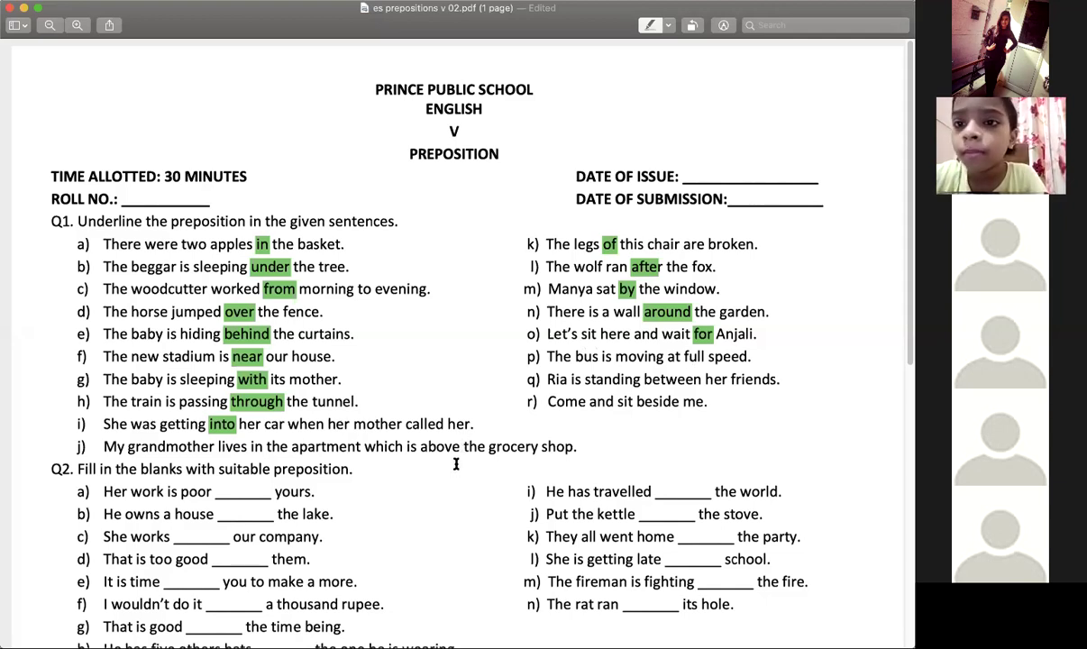
Highlight above and in for sentence j, then at, between and beside in sentences p–r.
left_click_drag(459, 446, 420, 446)
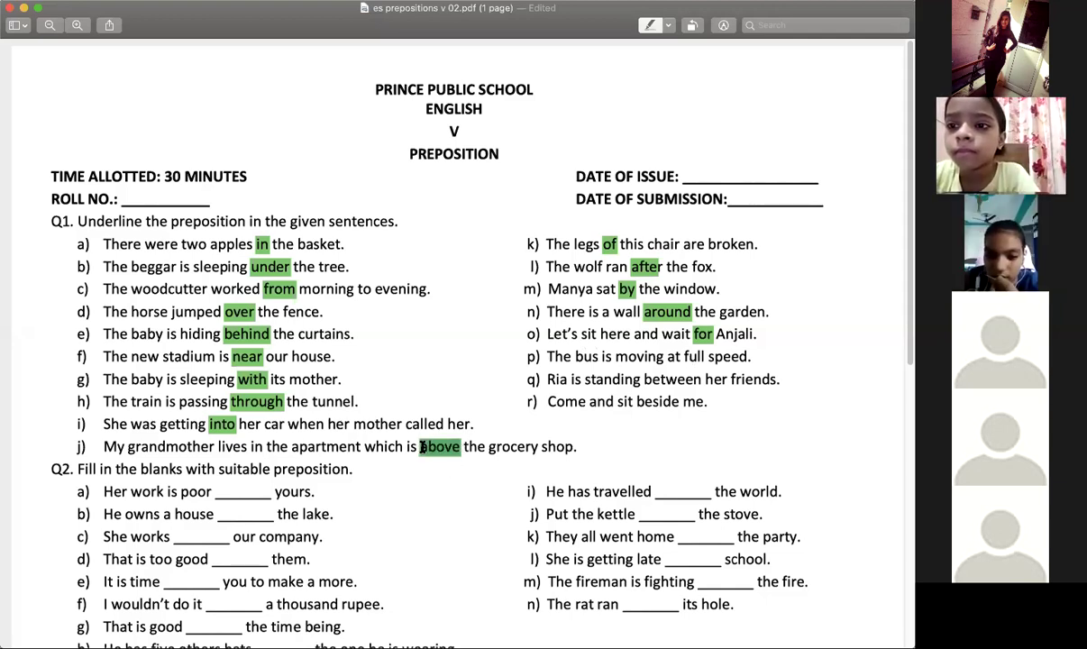
double_click(254, 446)
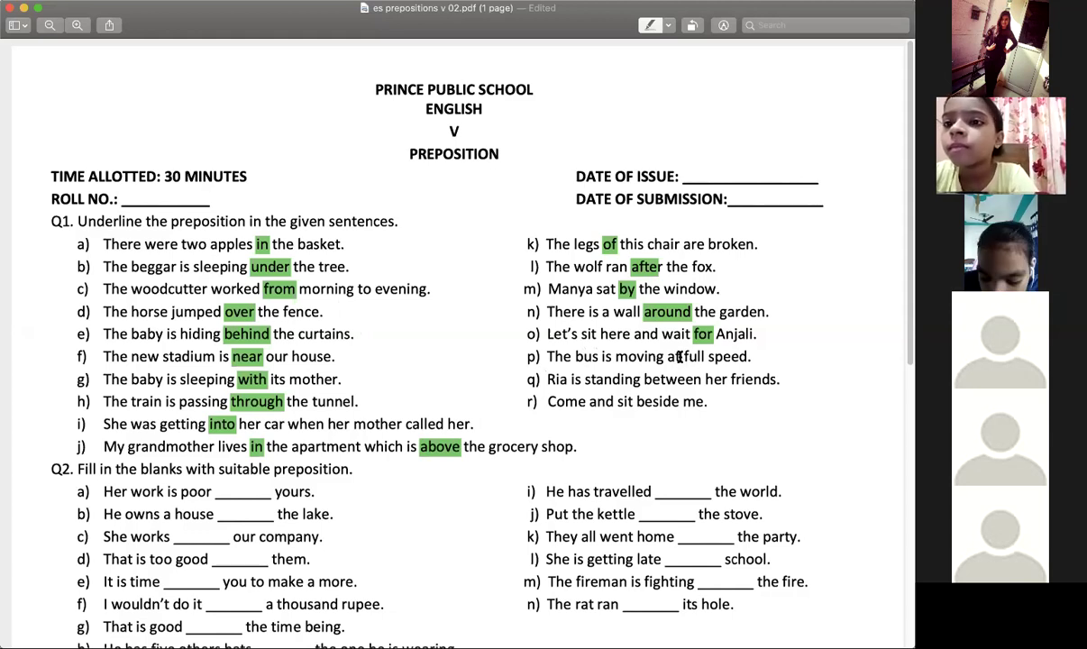
double_click(674, 356)
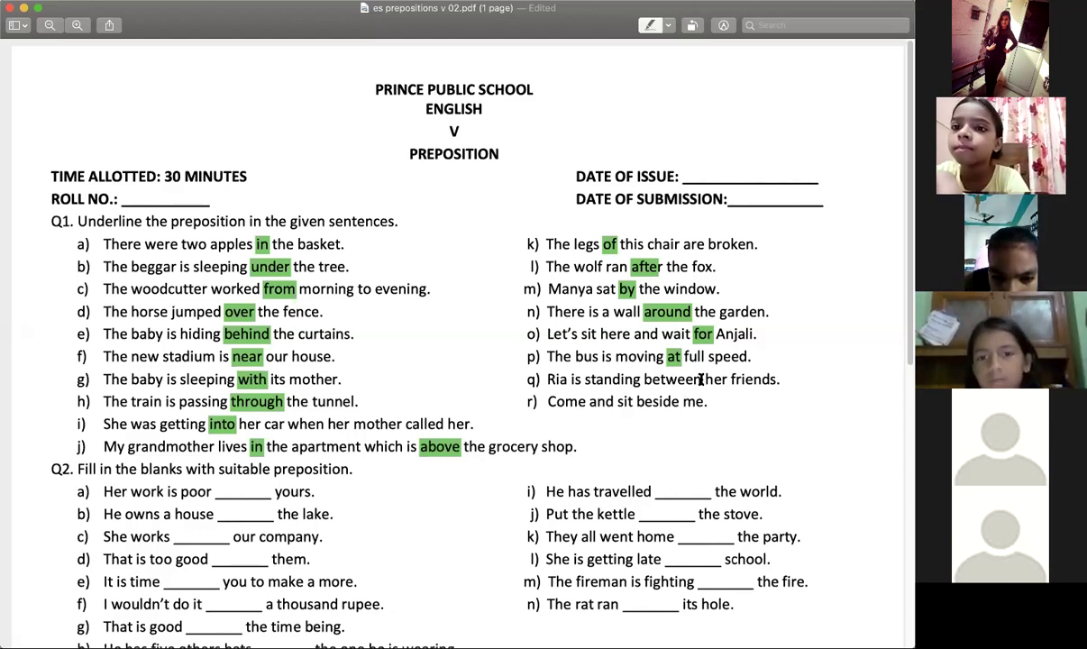
mouse_move(702, 380)
left_mouse_down()
mouse_move(609, 380)
mouse_move(646, 380)
left_mouse_up()
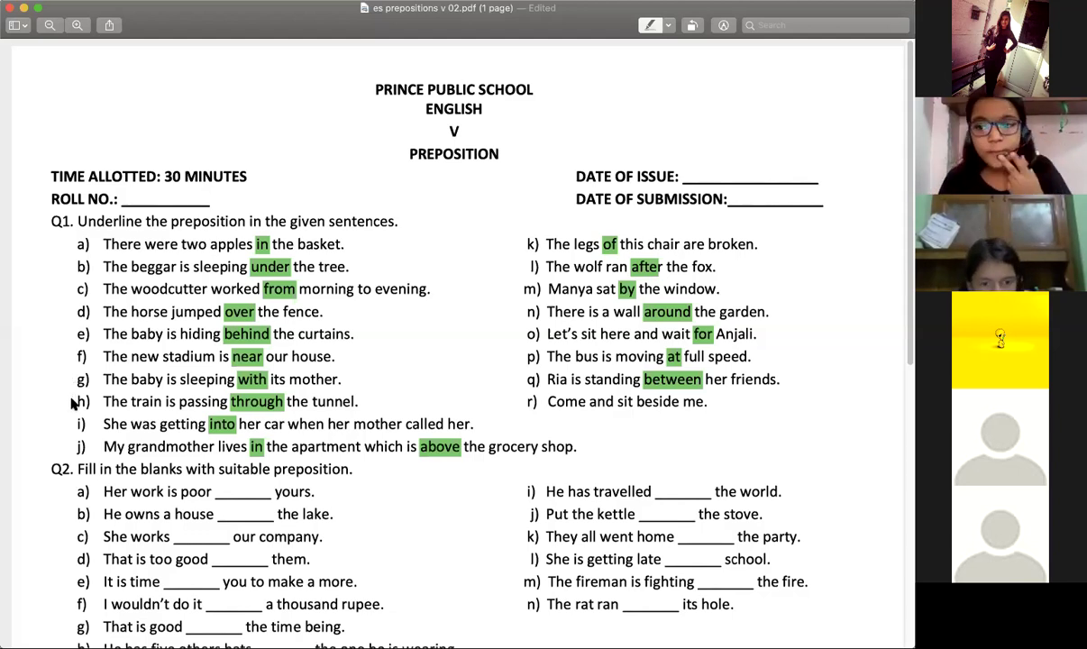
double_click(658, 401)
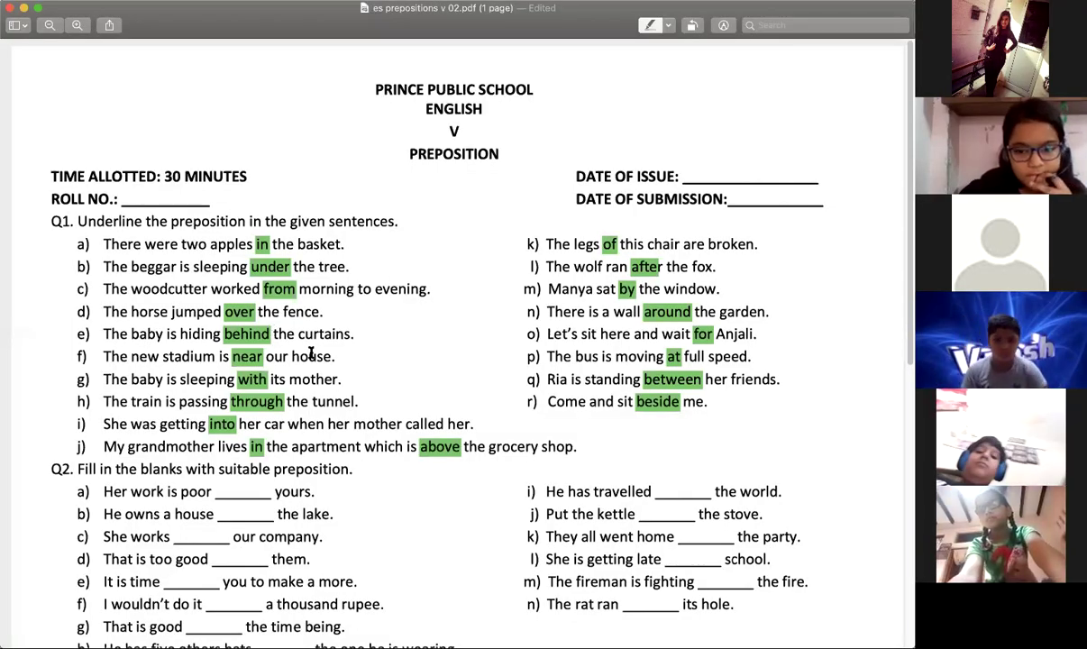
Undo every green answer highlight, including a stray one over the Q2 instruction.
key("super+z")
key("super+z")
key("super+z")
key("super+z")
key("super+z")
key("super+z")
key("super+z")
key("super+z")
key("super+z")
key("super+z")
key("super+z")
key("super+z")
key("super+z")
key("super+z")
key("super+z")
key("super+z")
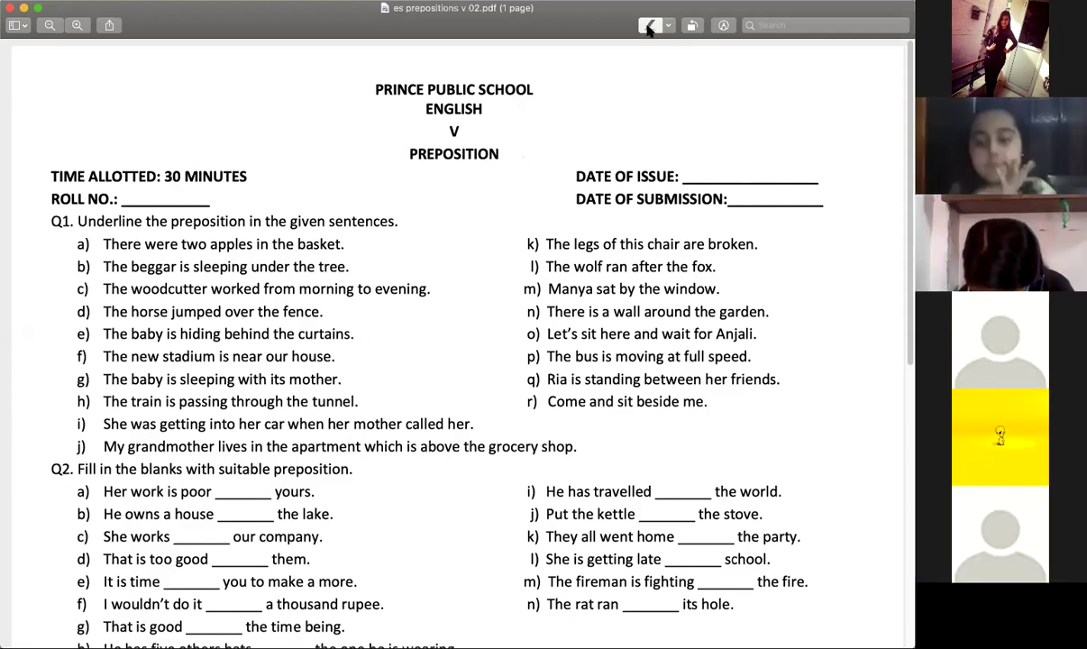
left_click_drag(219, 467, 231, 492)
key("super+z")
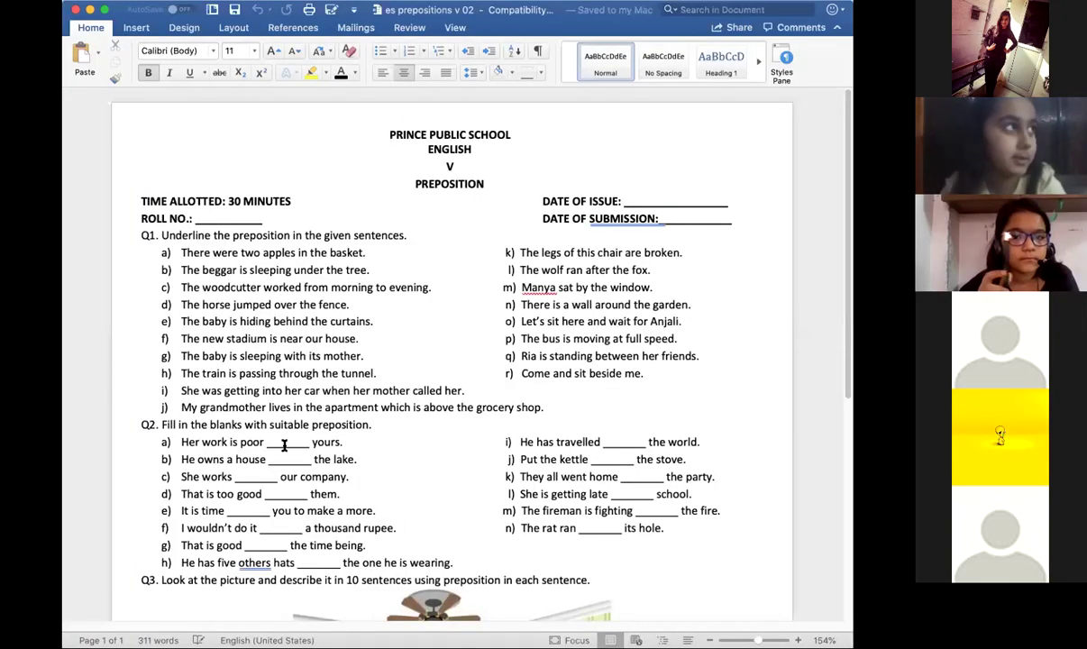
Type FROM into Q2 blank a) and NEAR into blank b).
left_click(284, 443)
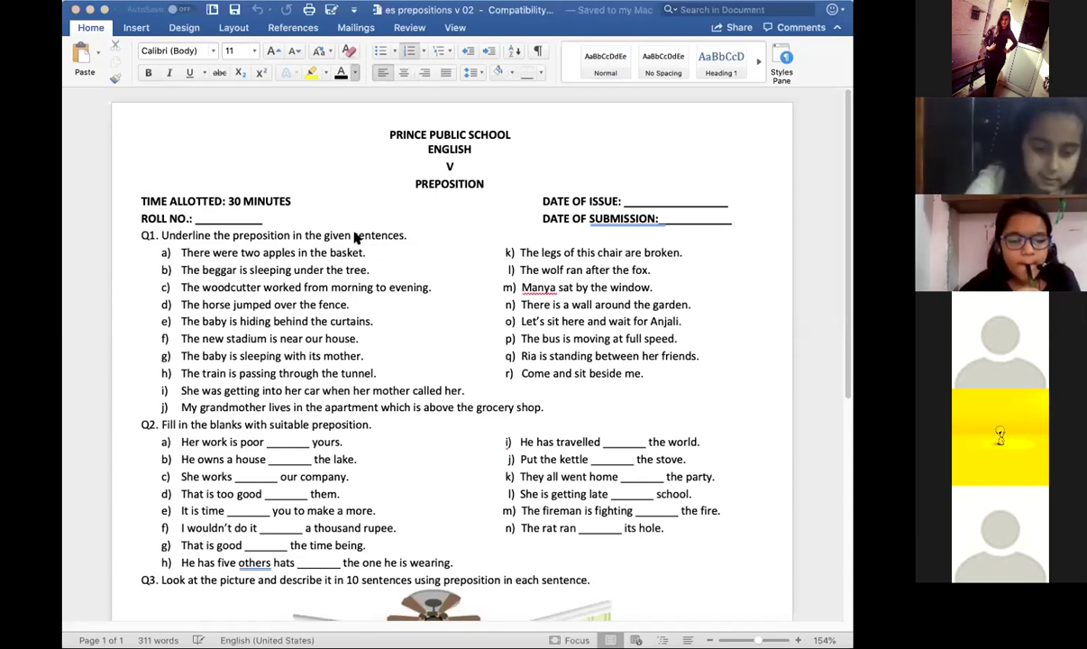
type("FROM")
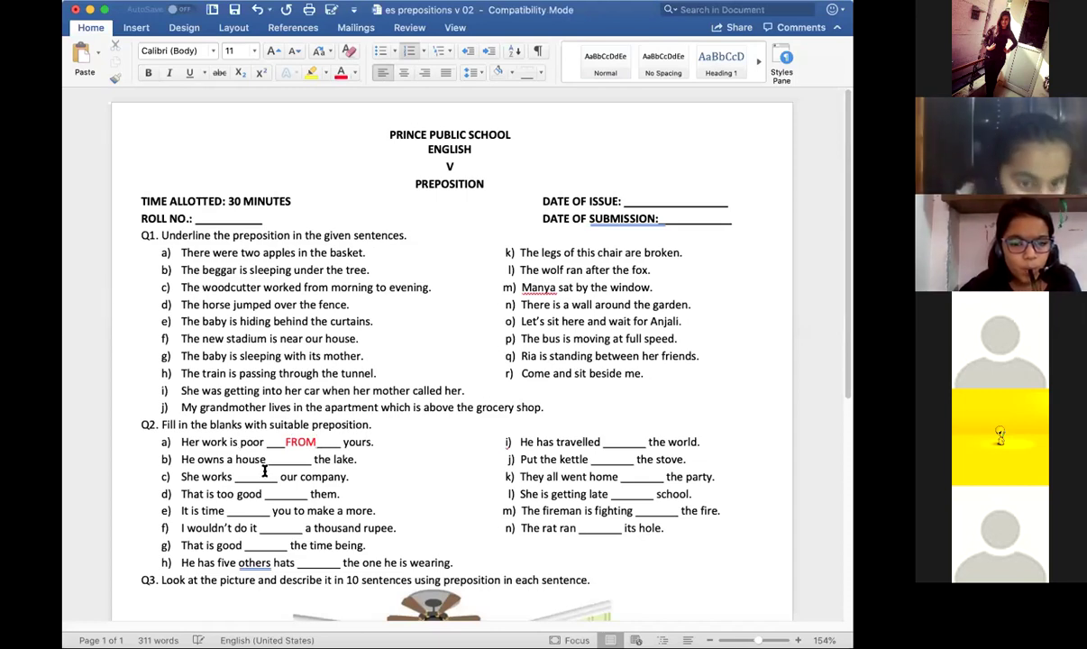
left_click(278, 459)
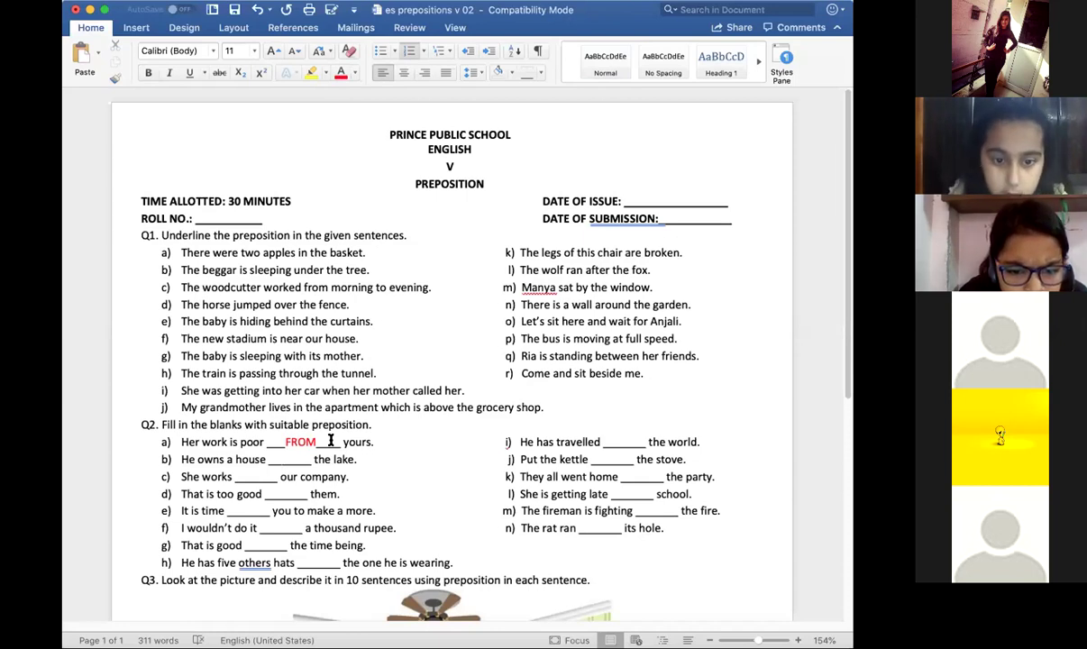
type("NEAR")
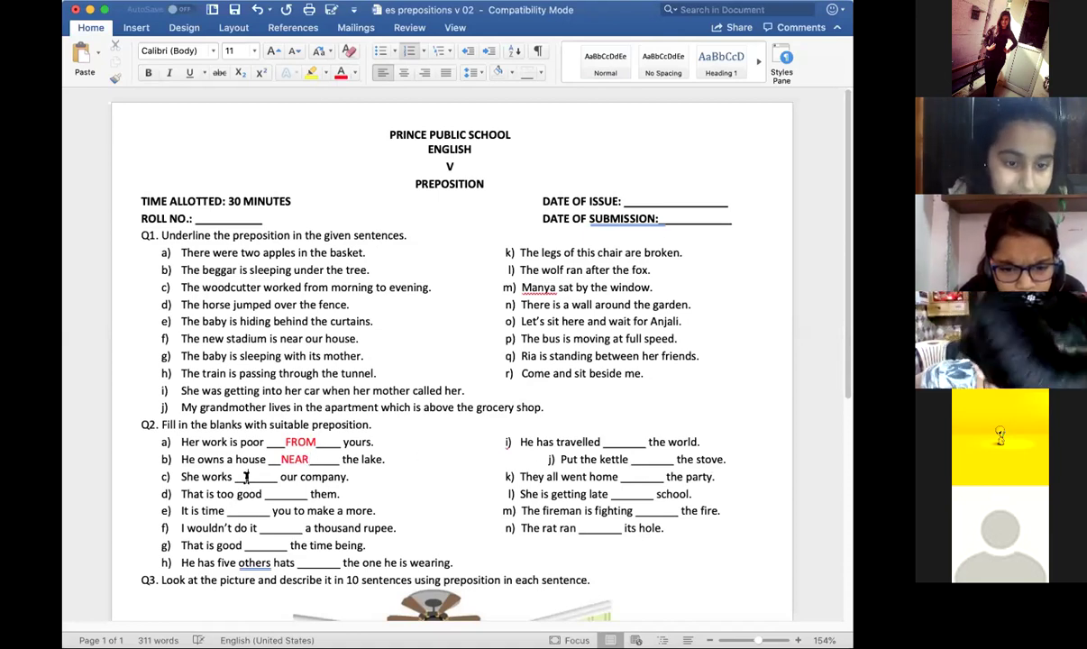
Fill Q2 blanks c), d) and e) with FOR in red.
left_click(248, 476)
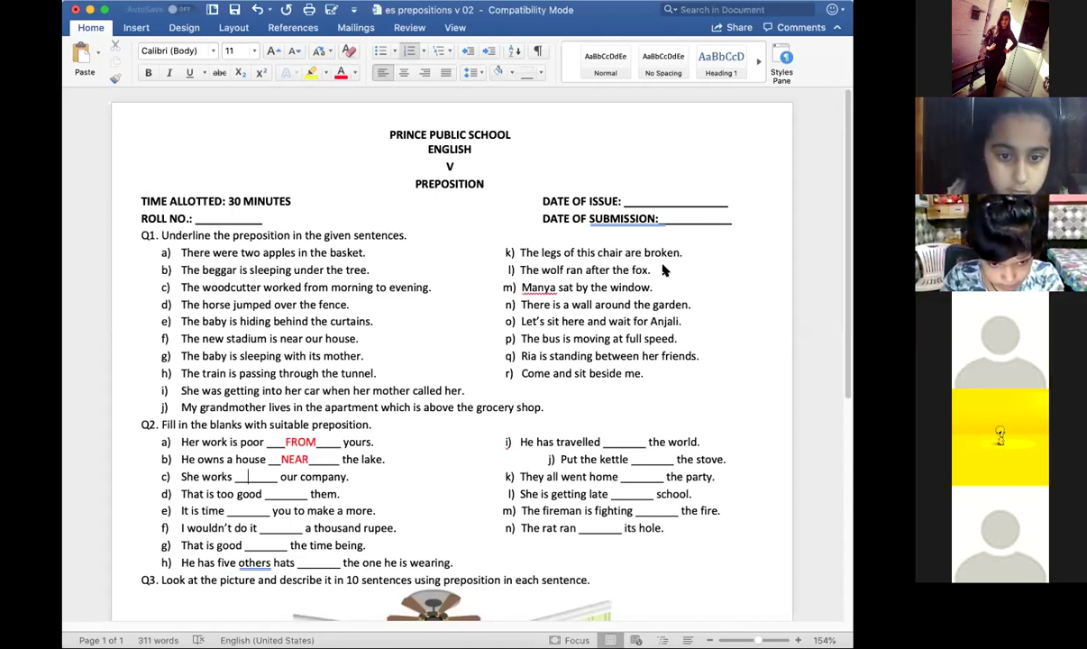
type("FOR")
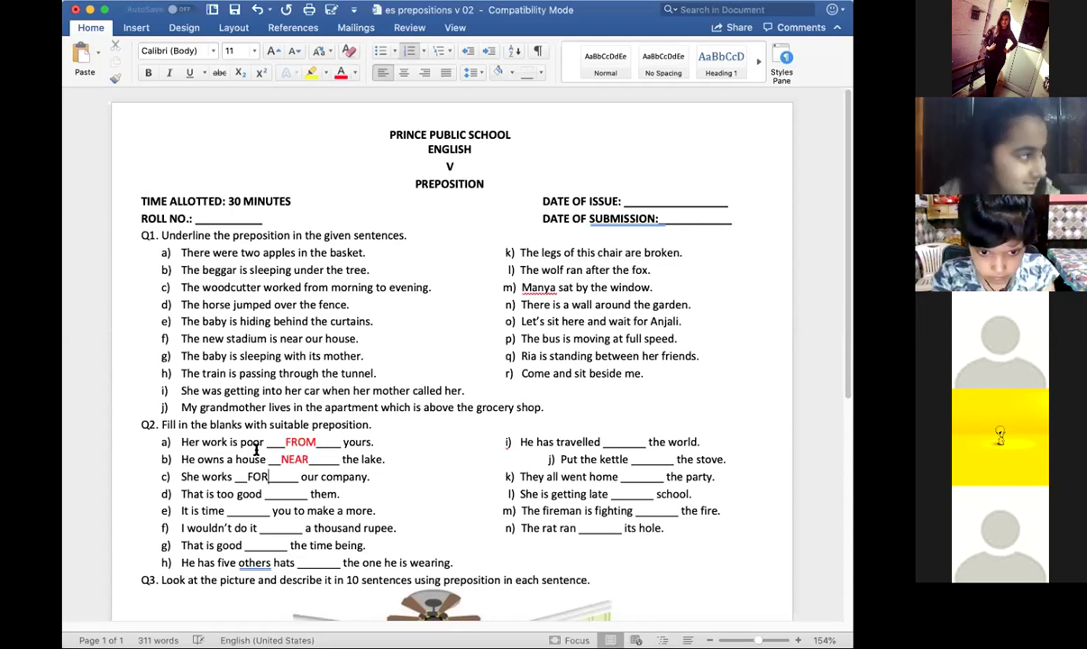
left_click_drag(268, 476, 234, 476)
left_click(341, 72)
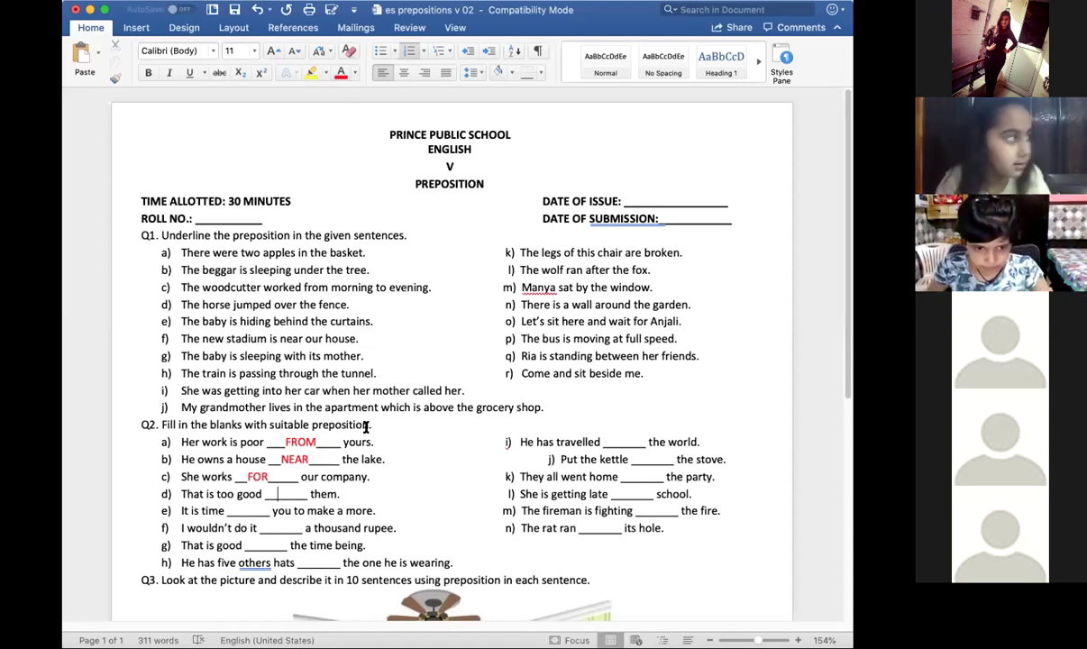
type("FOR")
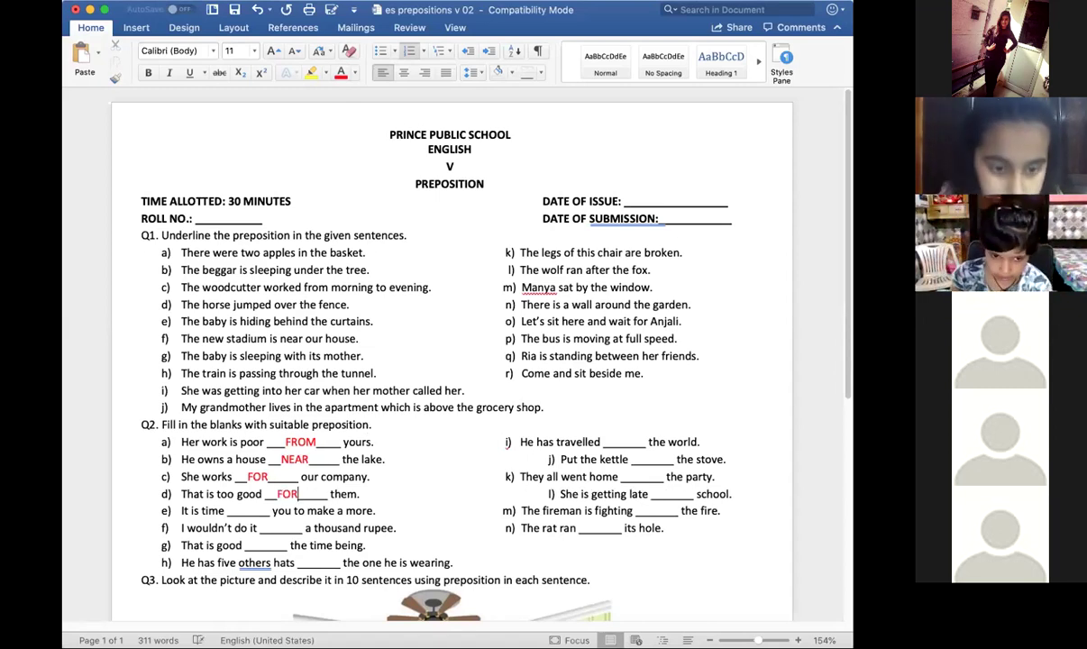
left_click(246, 511)
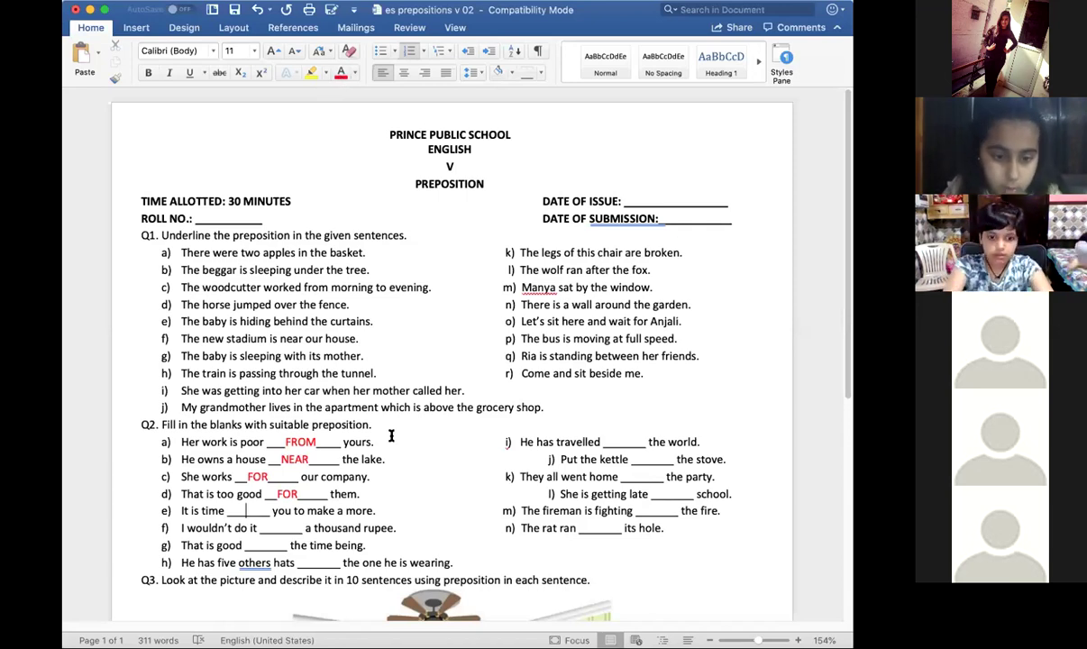
type("FOR")
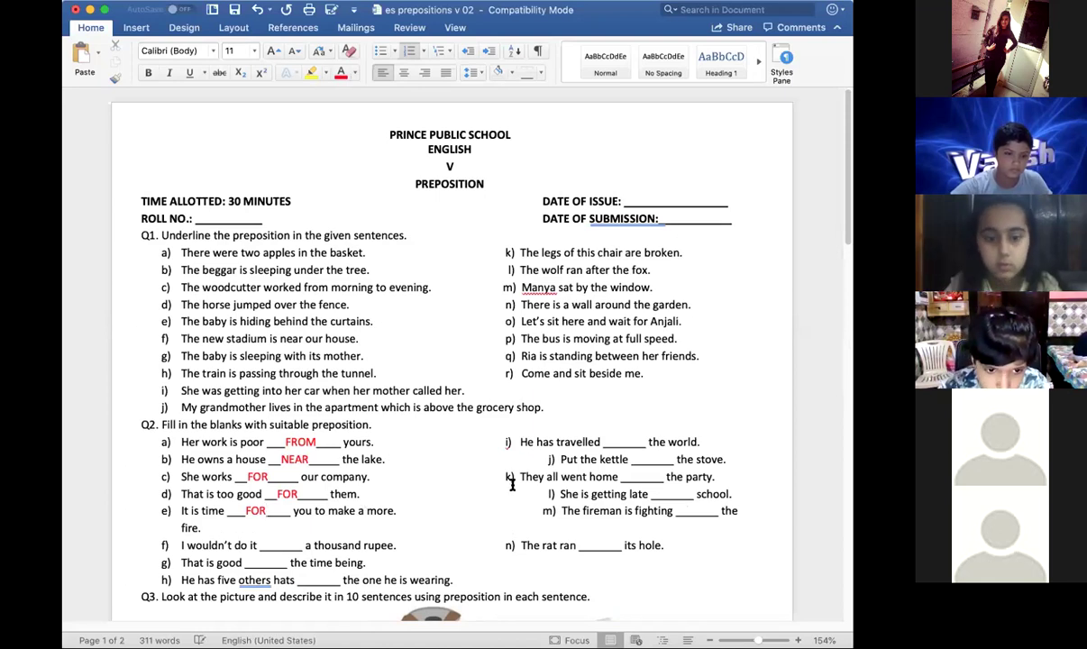
Remove the stray indents before items m) and l) so each sits on one line.
left_click(514, 511)
key("BackSpace")
left_click(550, 496)
key("BackSpace")
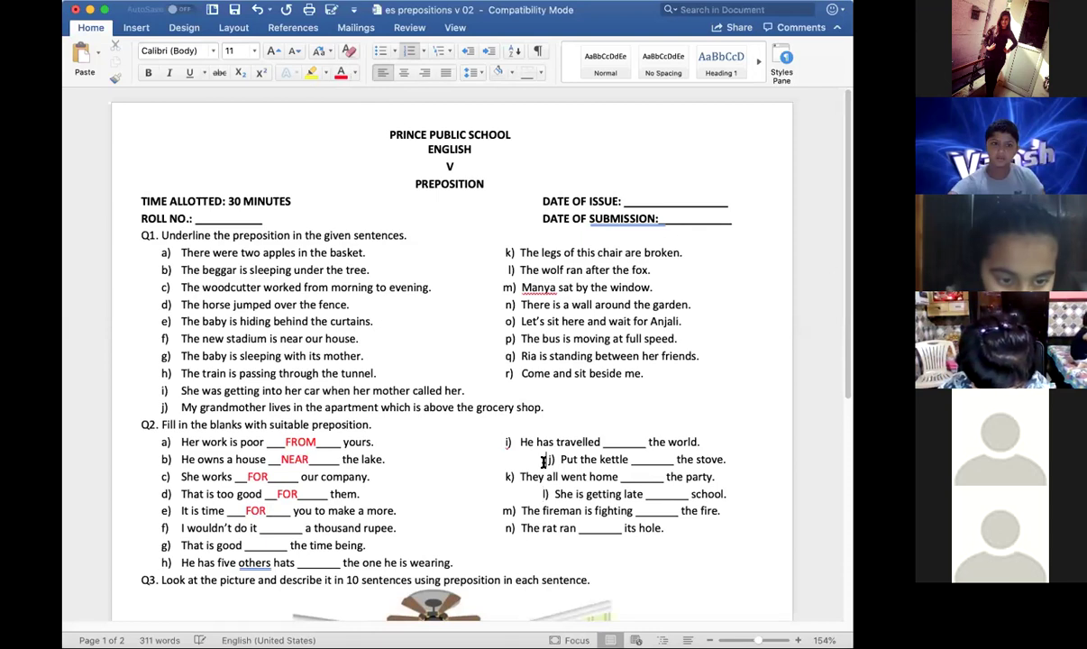
Pull item j) back into line with the column and type FOR in red into blank f).
left_click(544, 461)
key("BackSpace")
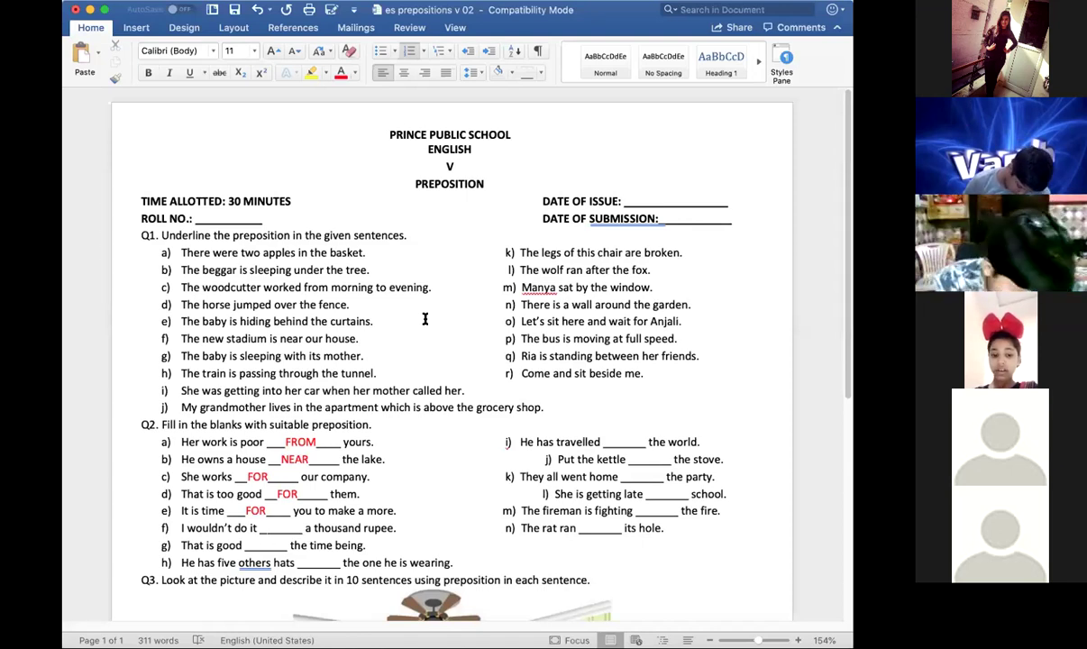
type("FOR")
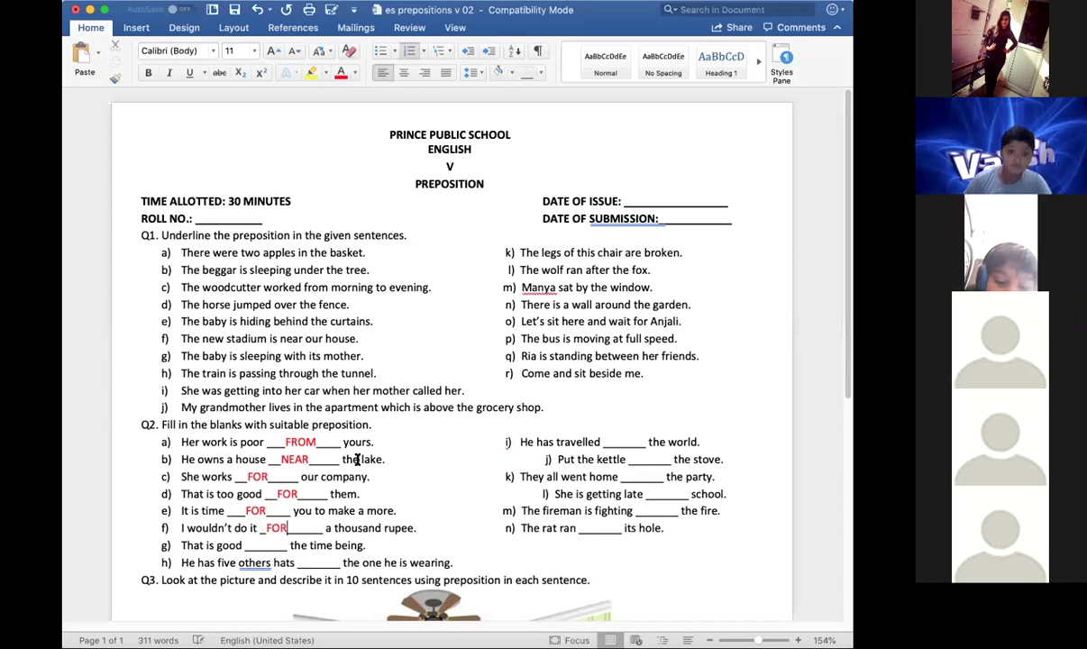
left_click(257, 545)
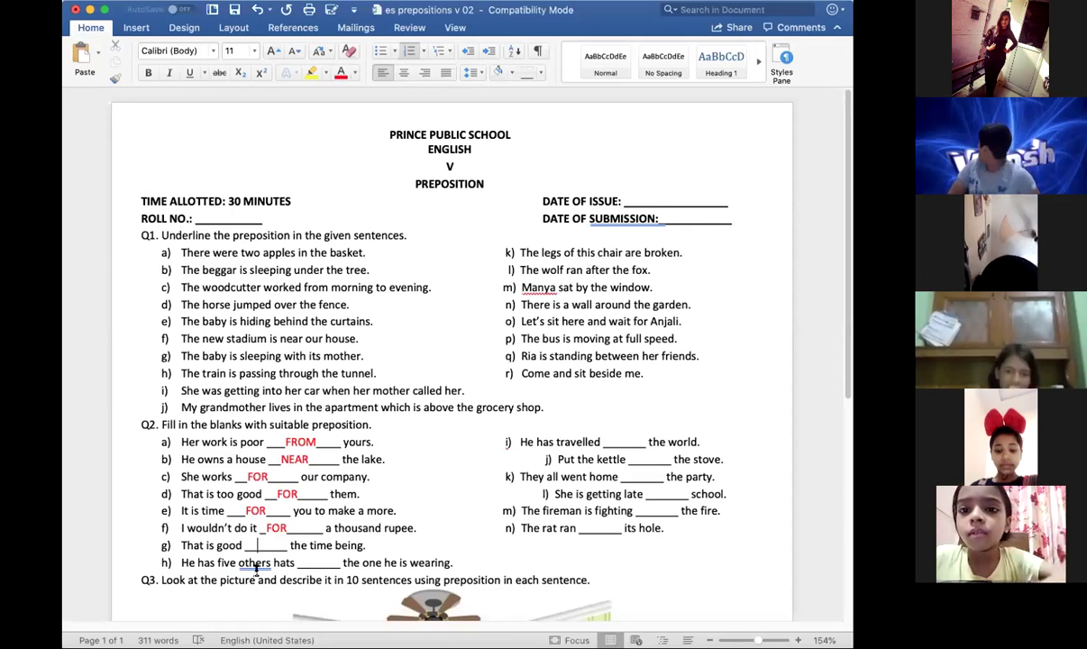
Type FOR in red into Q2 blank g).
left_click(341, 72)
type("FOR")
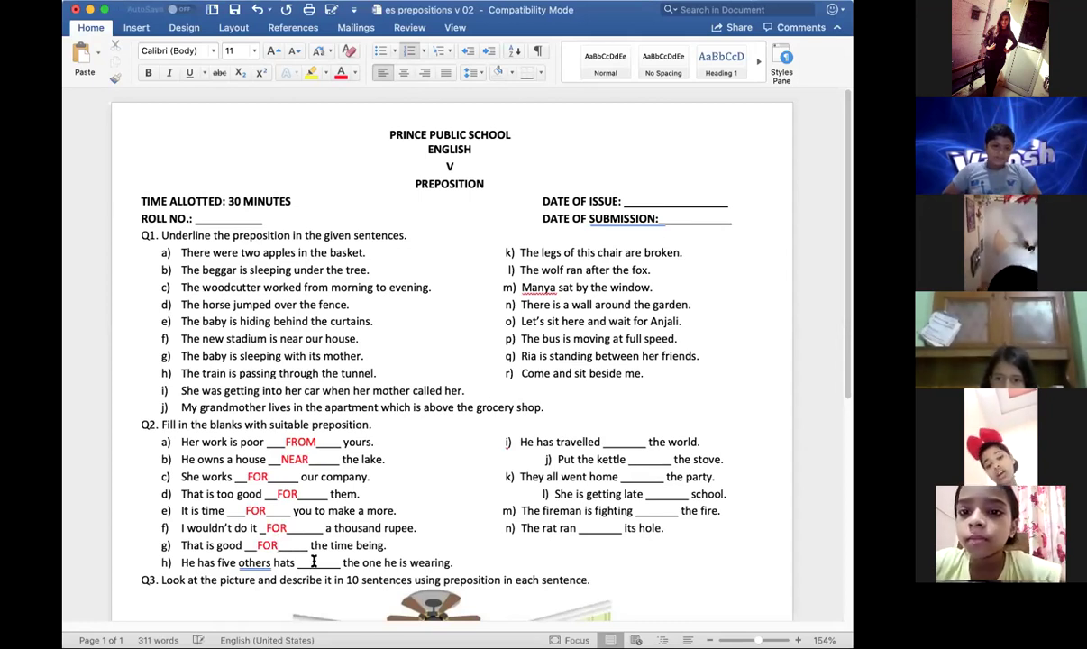
left_click(313, 561)
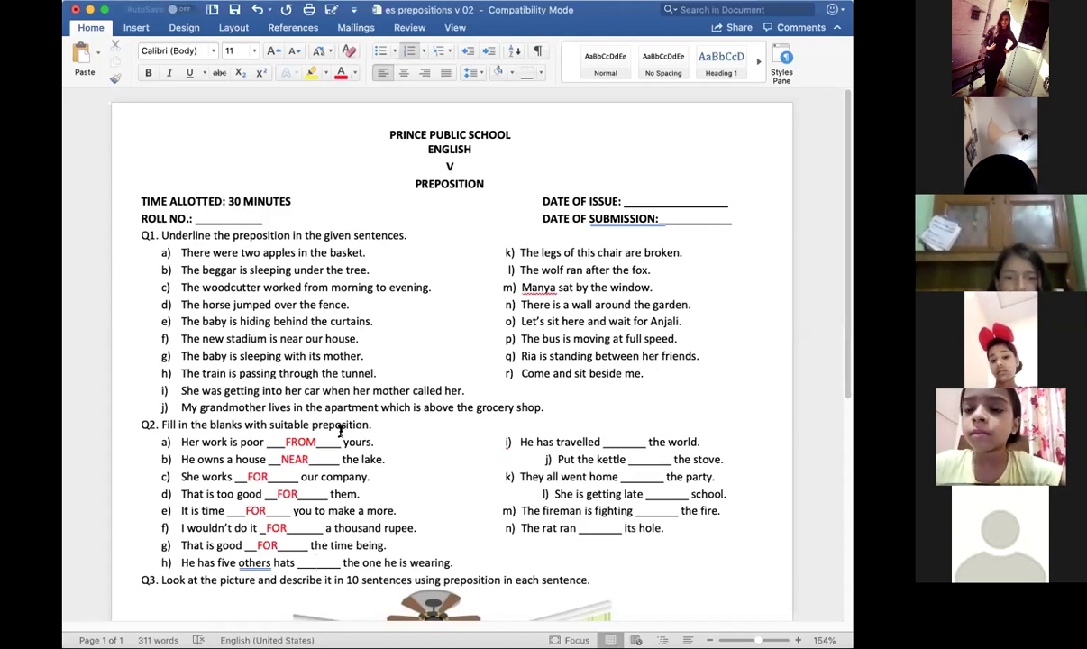
Correct the answer in blank c) from FOR to WITH.
left_click(267, 476)
key("BackSpace")
key("BackSpace")
key("BackSpace")
type("WITH")
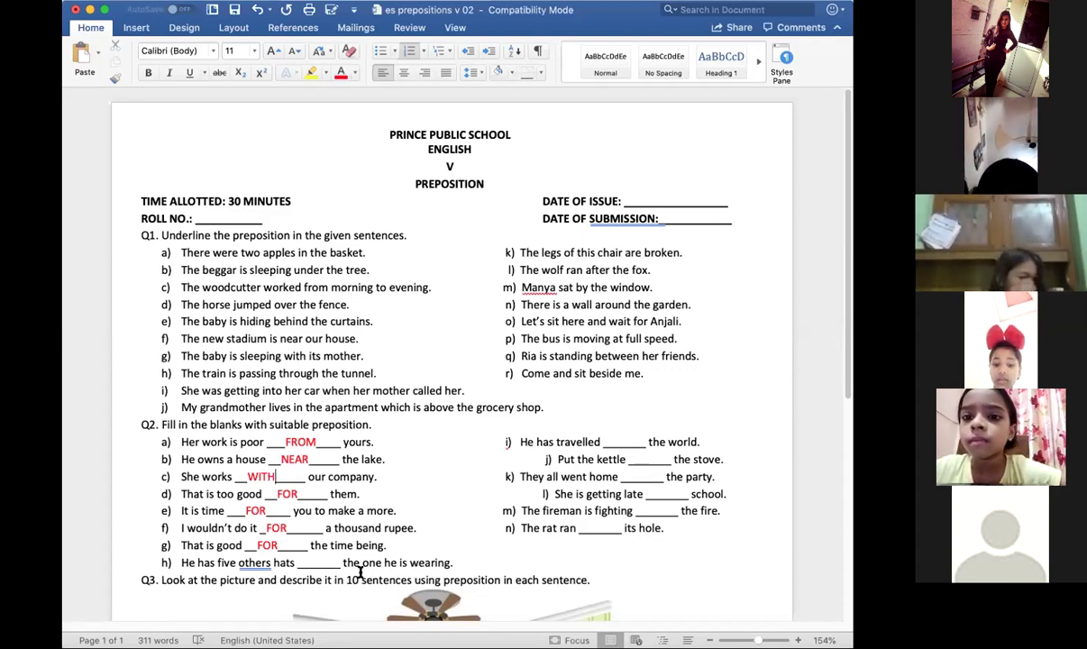
left_click(305, 562)
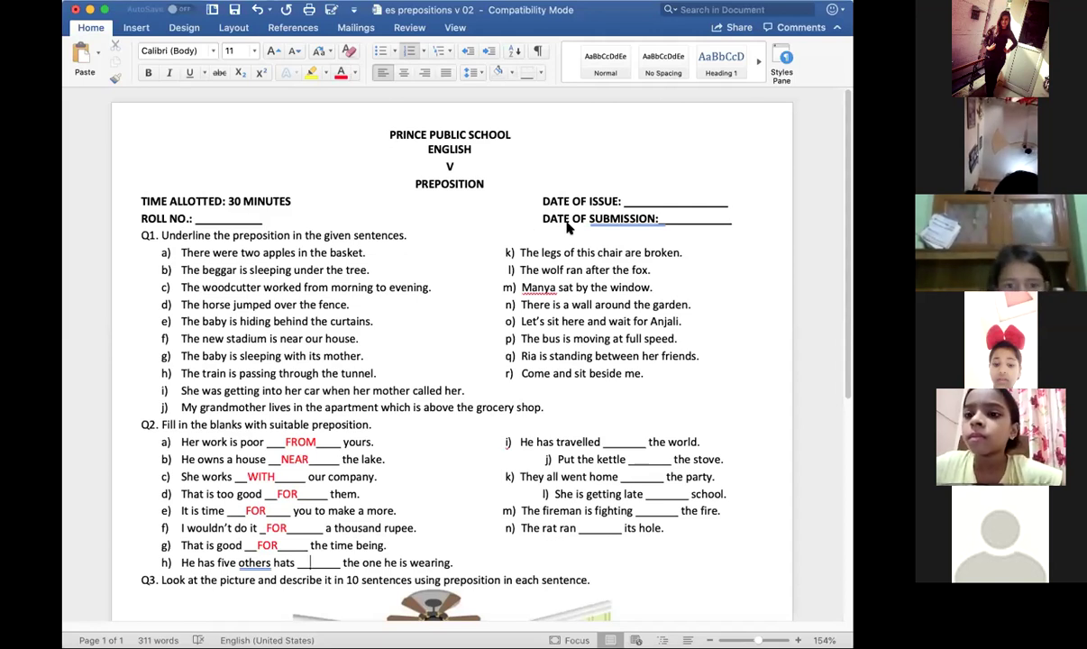
Type AMONG, AROUND and ON in red into Q2 blanks h), i) and j).
type("AMO")
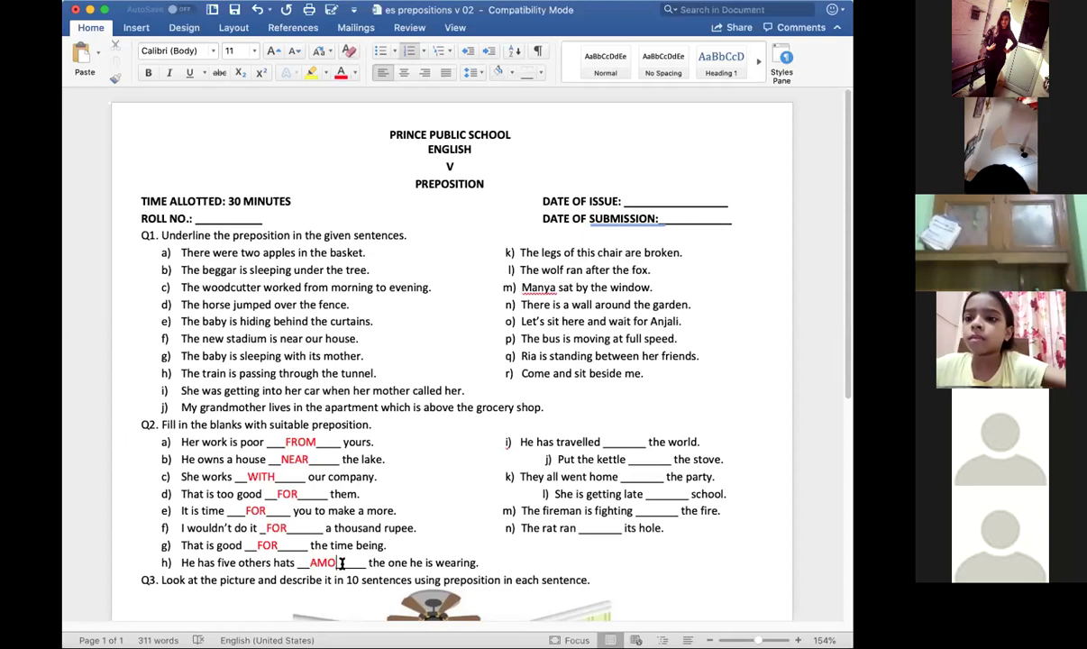
type("NG_")
left_click(609, 442)
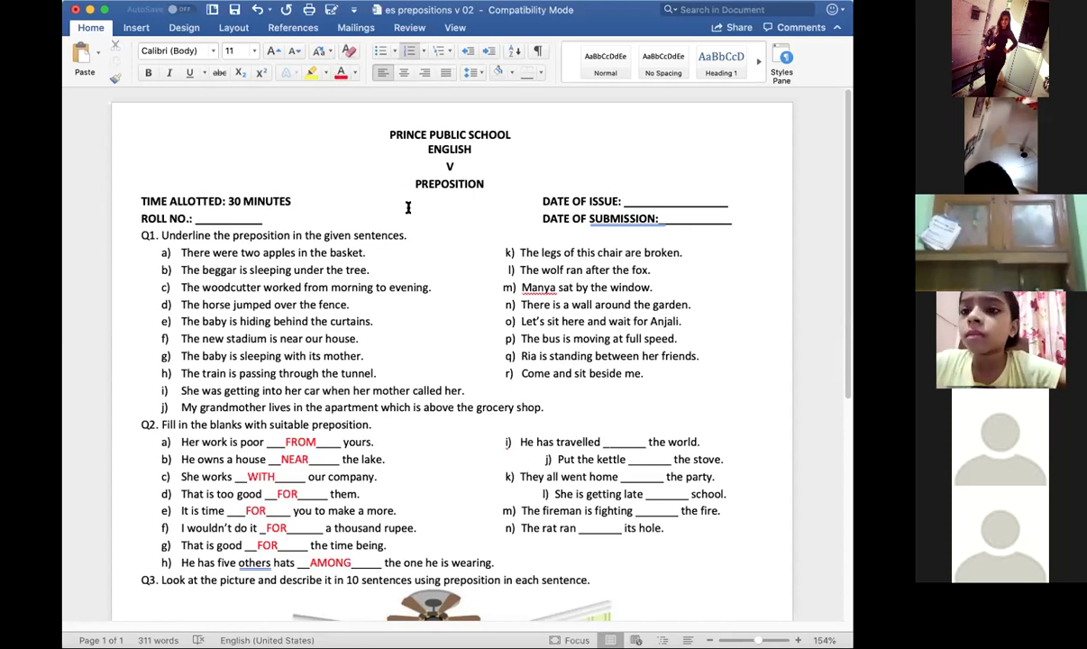
type("AROUND")
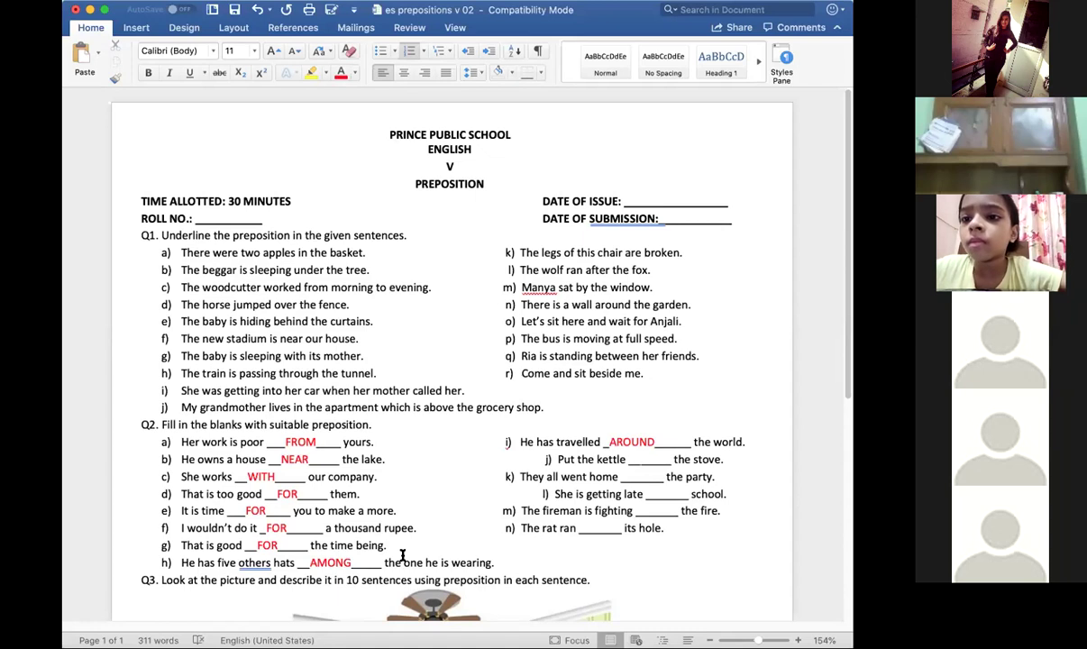
type("ON")
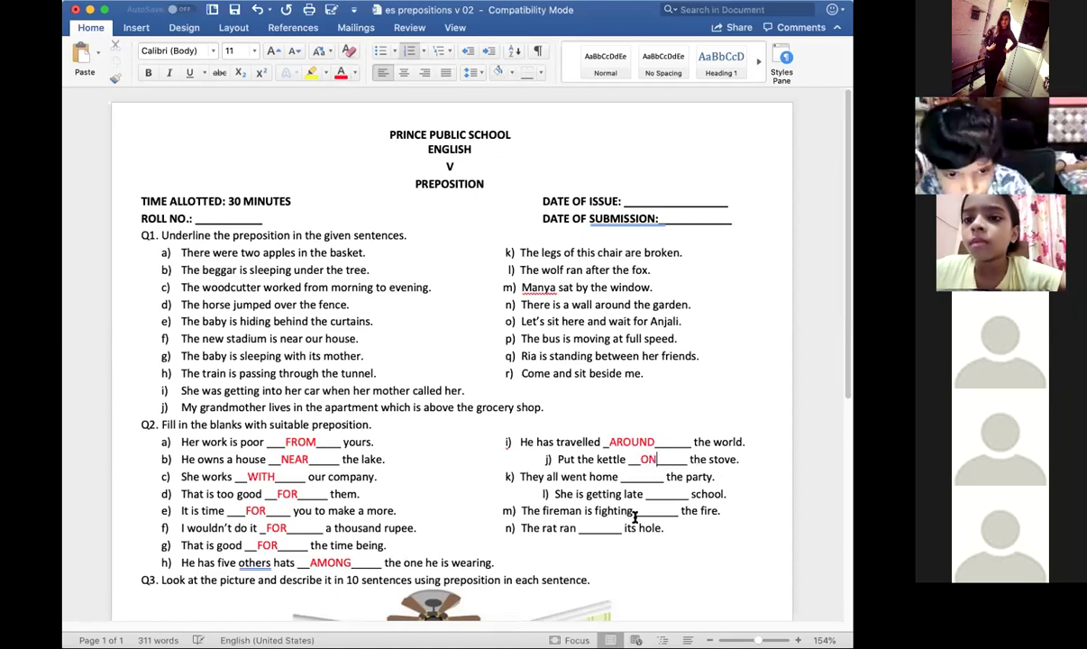
left_click(628, 477)
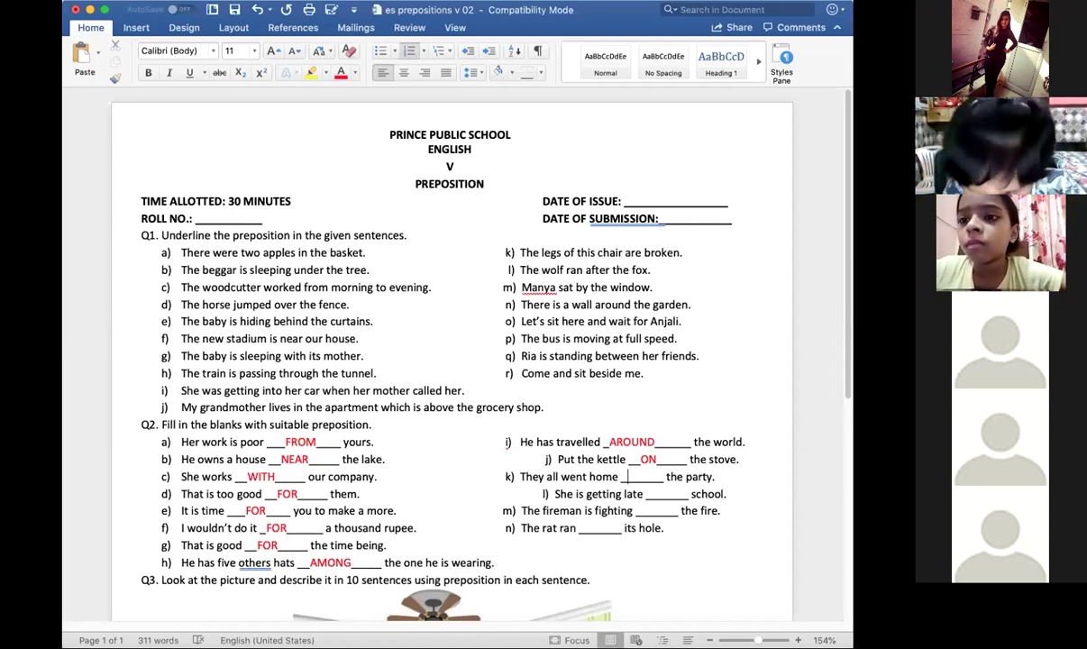
Fill Q2 blanks k–n with red AFTER, FOR, WITH and INTO.
type("AFTER")
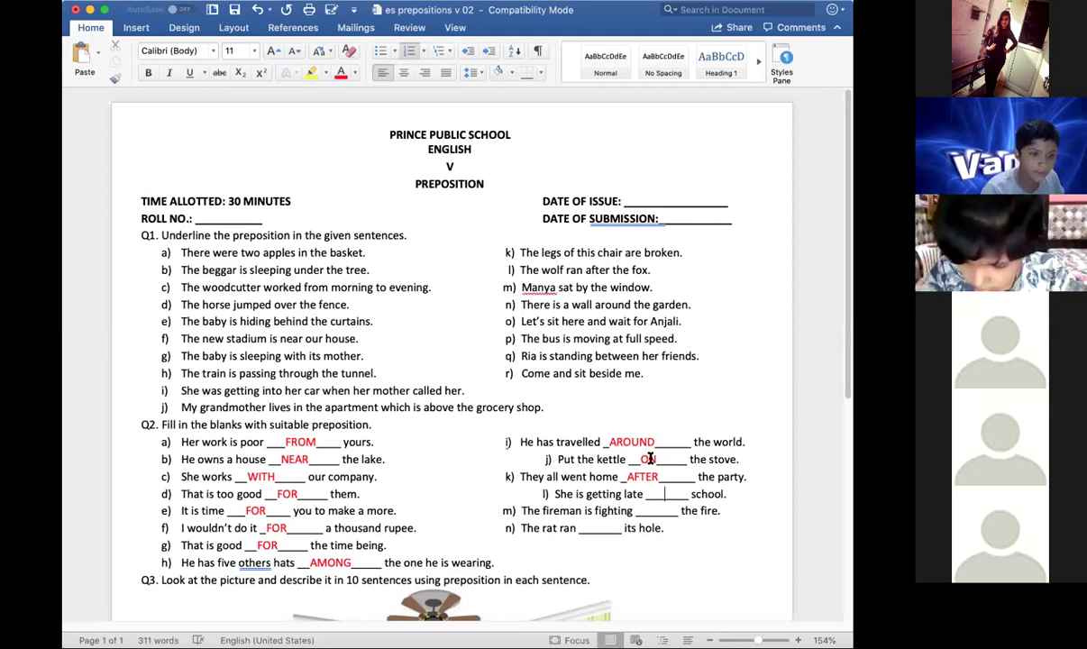
type("F")
key("BackSpace")
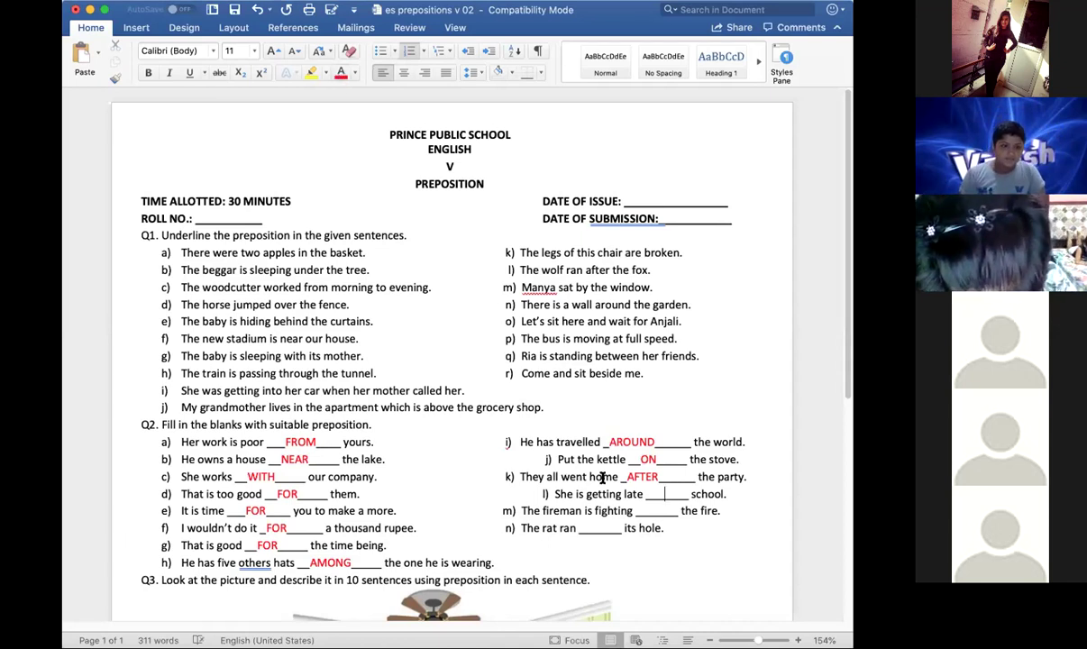
type("FOR")
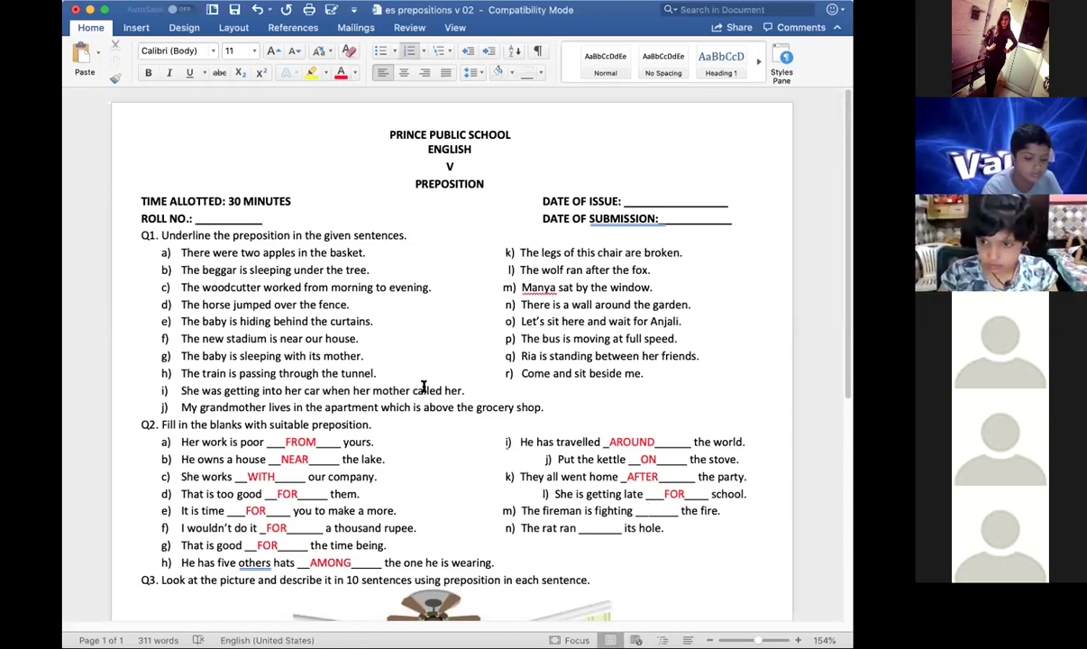
type("WITH")
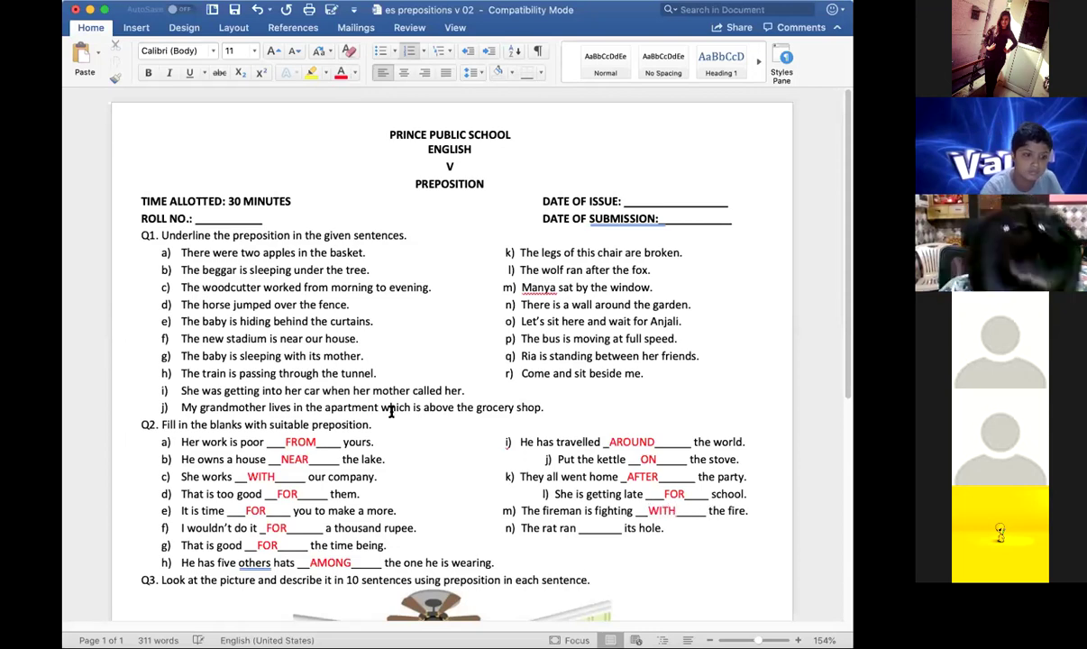
left_click(592, 528)
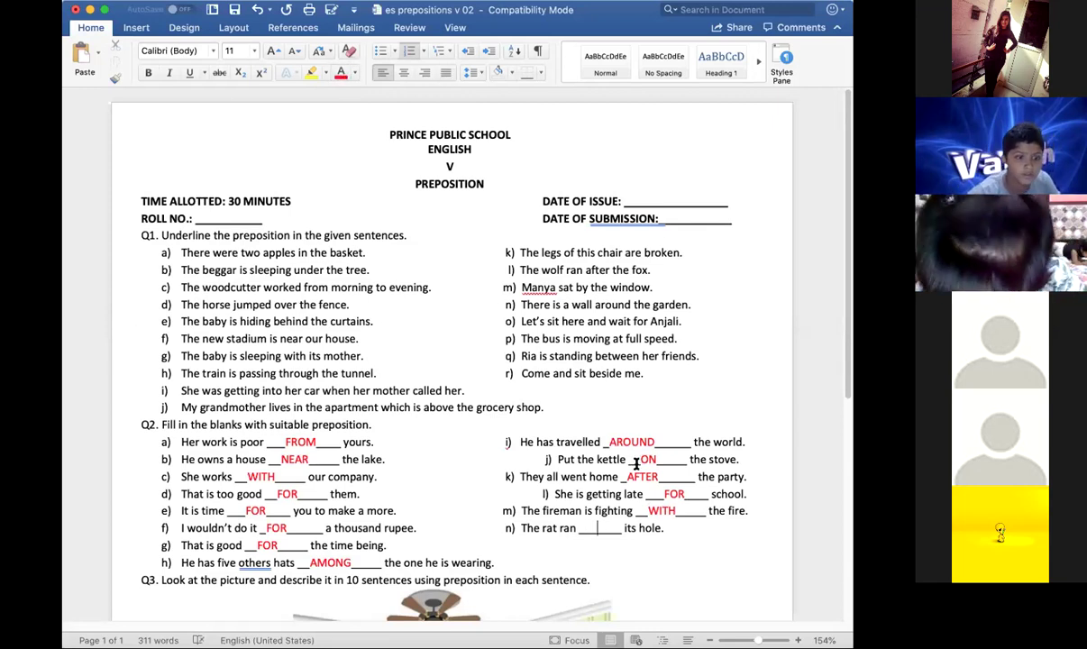
type("INTO")
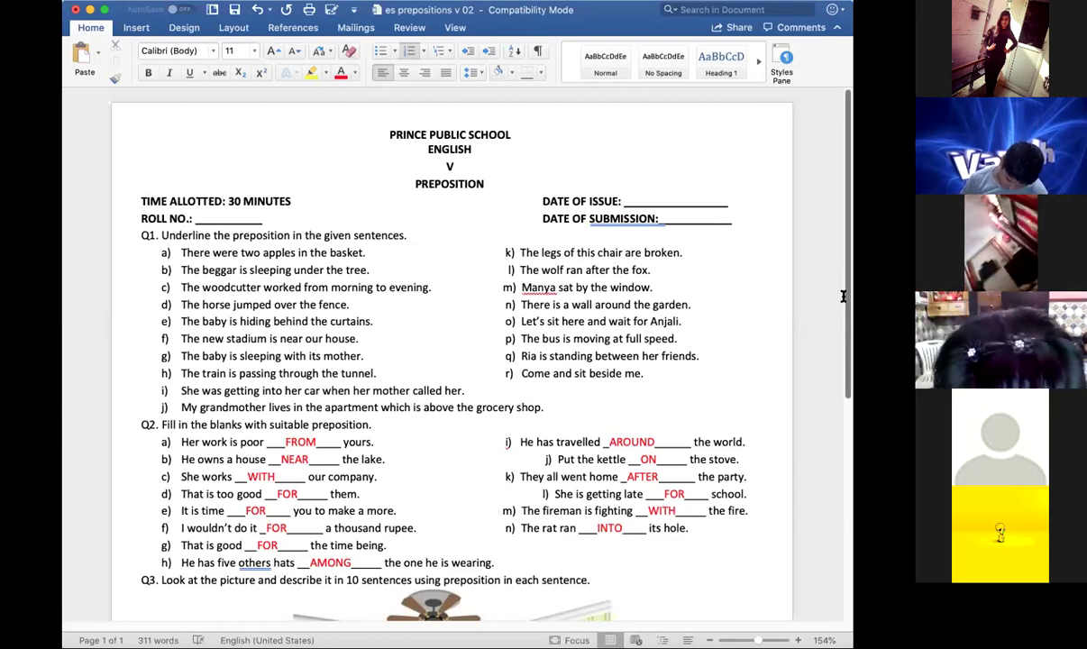
Scroll down until the Q3 bedroom picture below the Q2 sentences is fully visible.
scroll(842, 296, "down", 2)
scroll(850, 442, "down", 10)
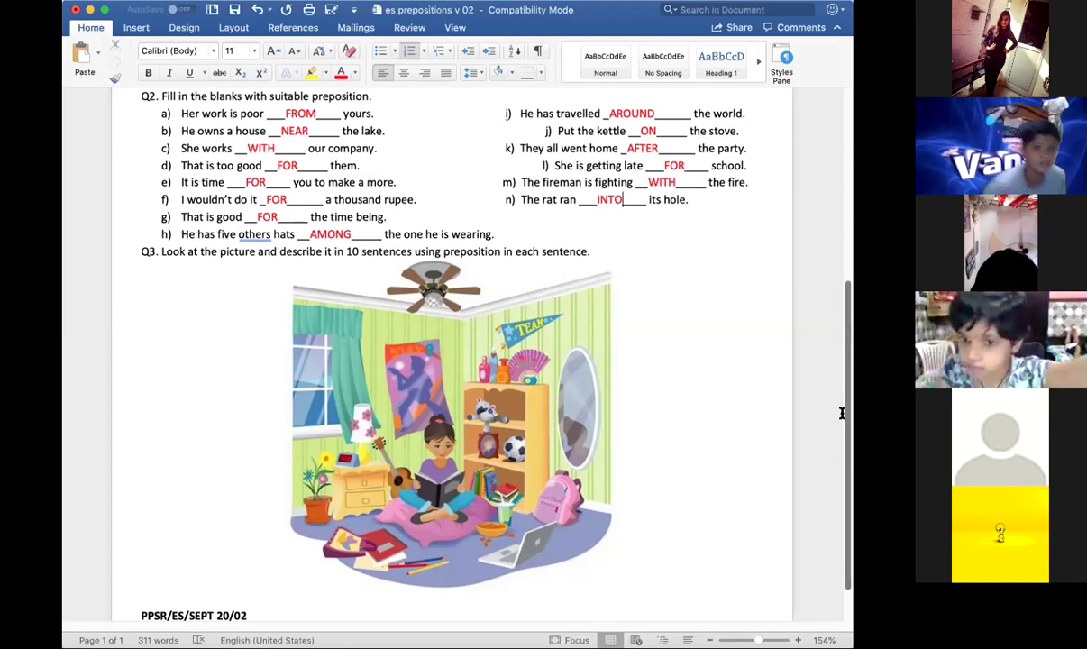
scroll(840, 313, "up", 1)
scroll(840, 314, "down", 3)
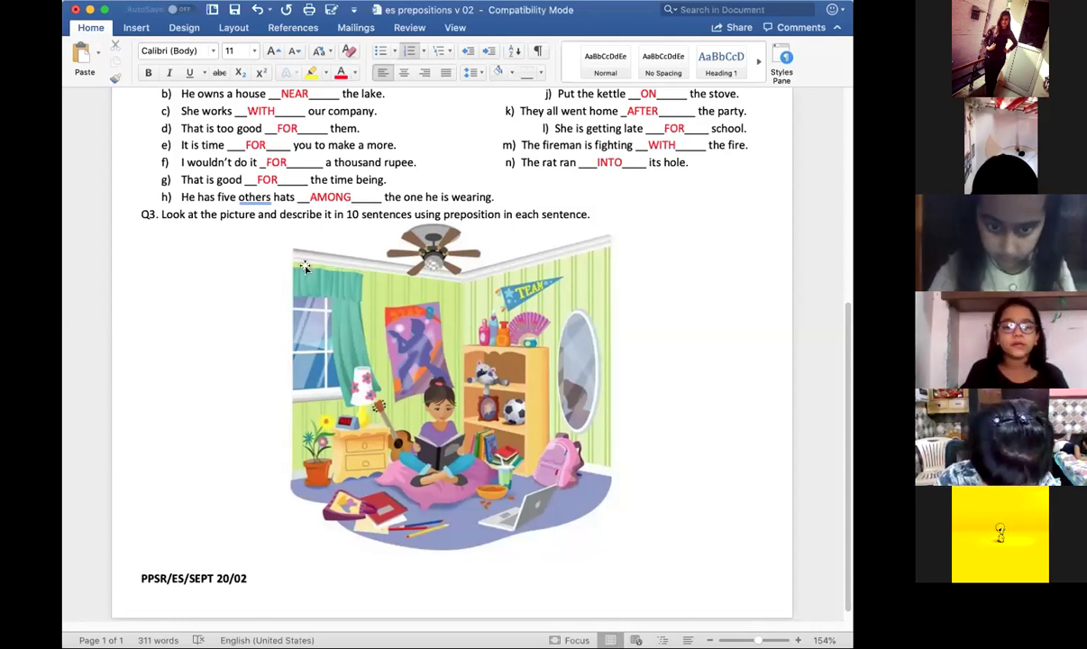
Undo the most recently typed red answers in the Q2 blanks with Cmd+Z.
key("super+z")
key("super+z")
key("super+z")
key("super+z")
key("super+z")
key("super+z")
key("super+z")
key("super+z")
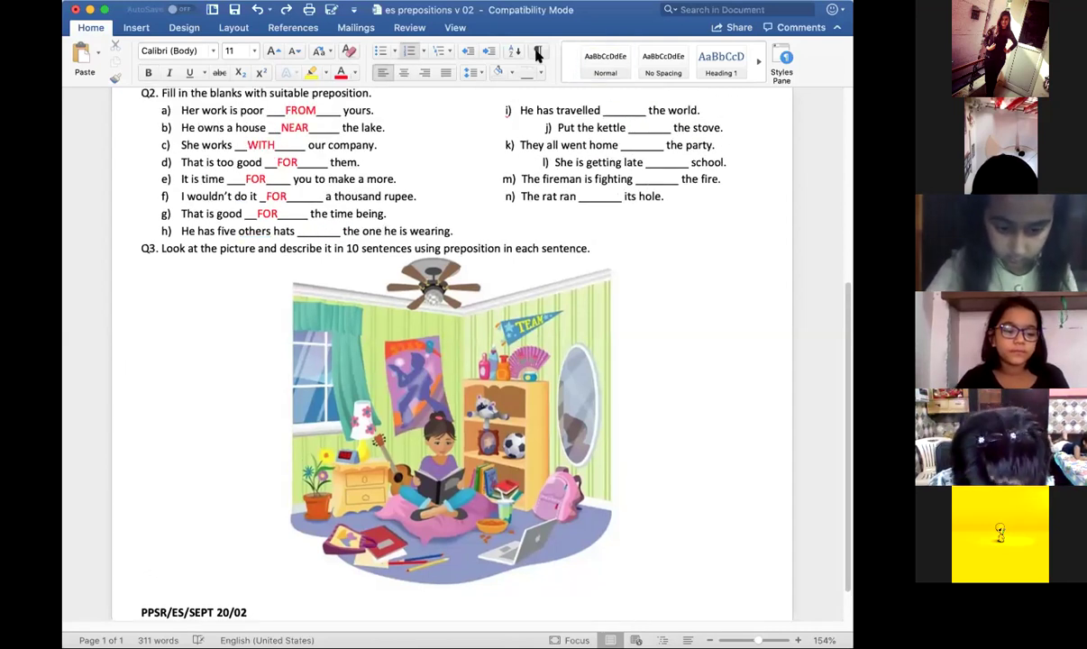
key("super+z")
key("super+z")
key("super+z")
key("super+z")
key("super+z")
key("super+z")
key("super+z")
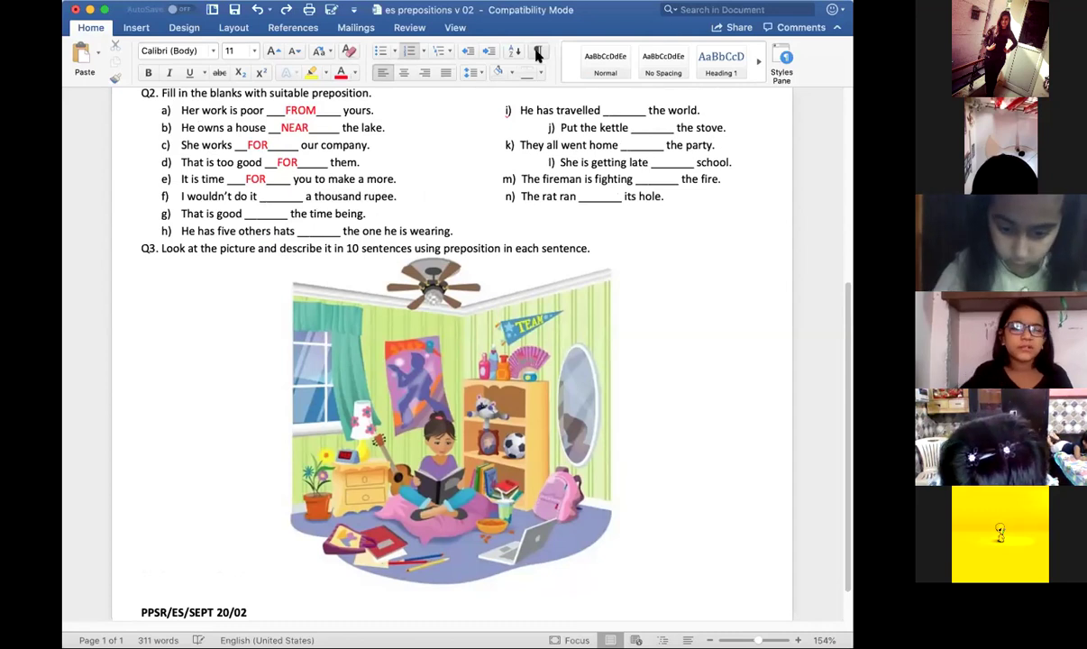
key("super+z")
key("super+z")
key("super+z")
key("super+z")
key("super+z")
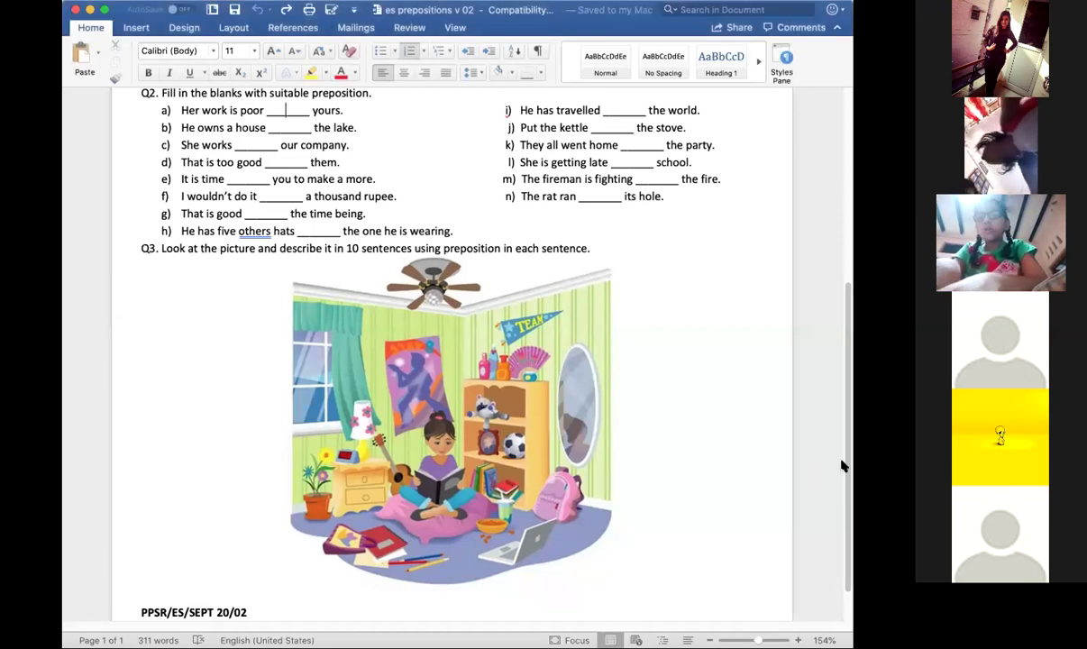
Scroll back up to the Q1 heading and its underline-the-preposition sentences.
scroll(840, 414, "up", 4)
scroll(837, 360, "up", 1)
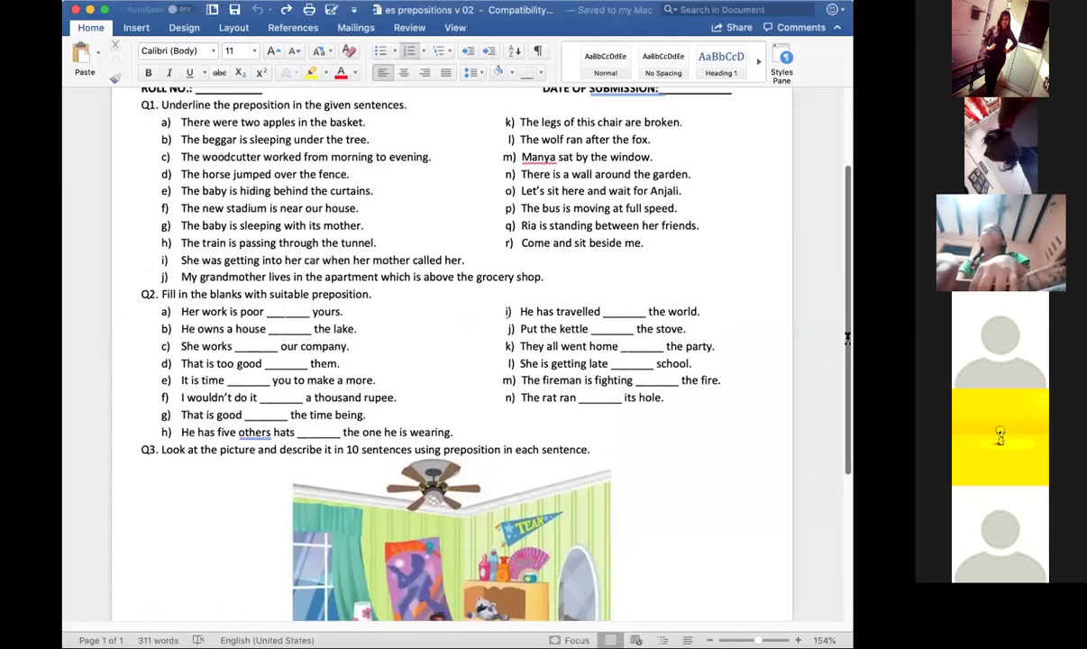
scroll(847, 351, "up", 1)
scroll(848, 364, "down", 2)
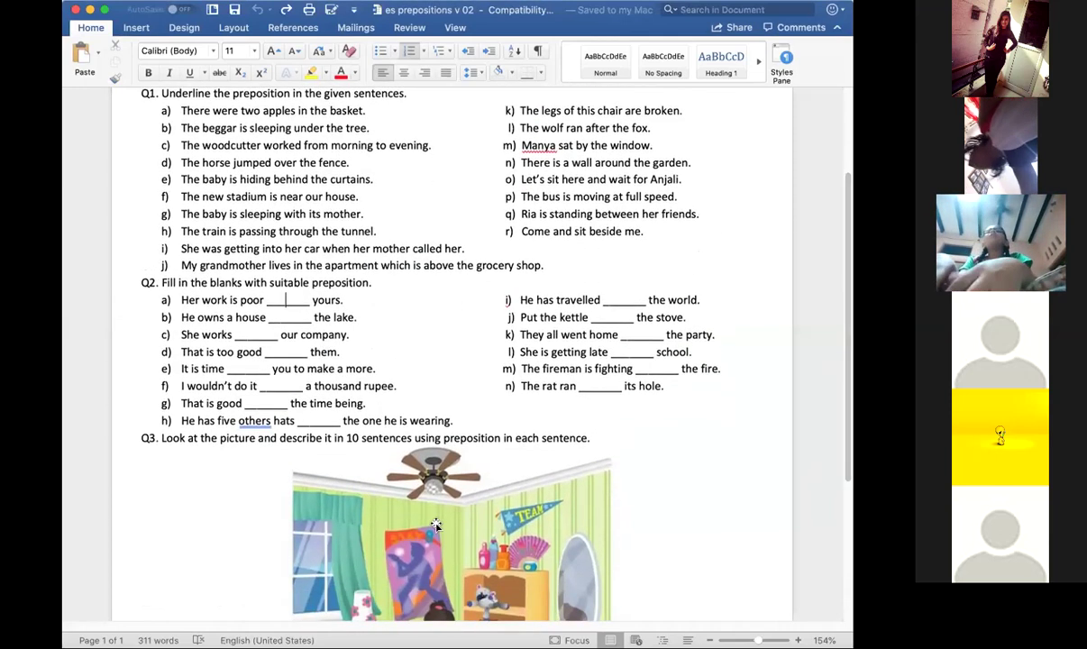